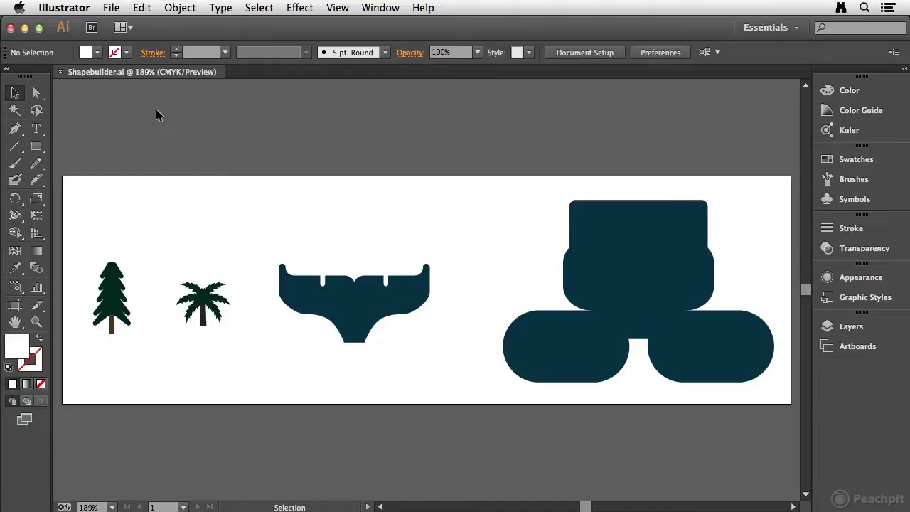
Select the whole pine tree group and set the Shape Builder fill to the dark green swatch.
key("super+space")
left_click_drag(77, 237, 157, 359)
left_click_drag(374, 279, 274, 244)
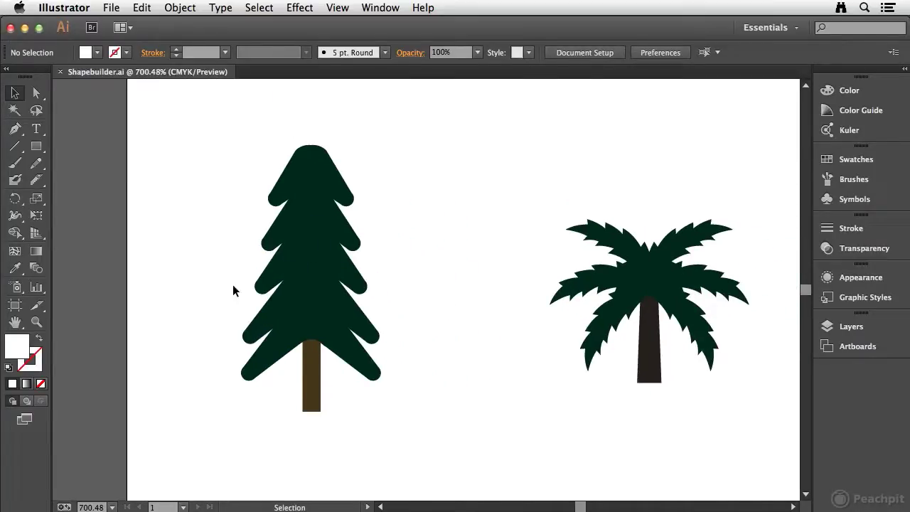
left_click(286, 254)
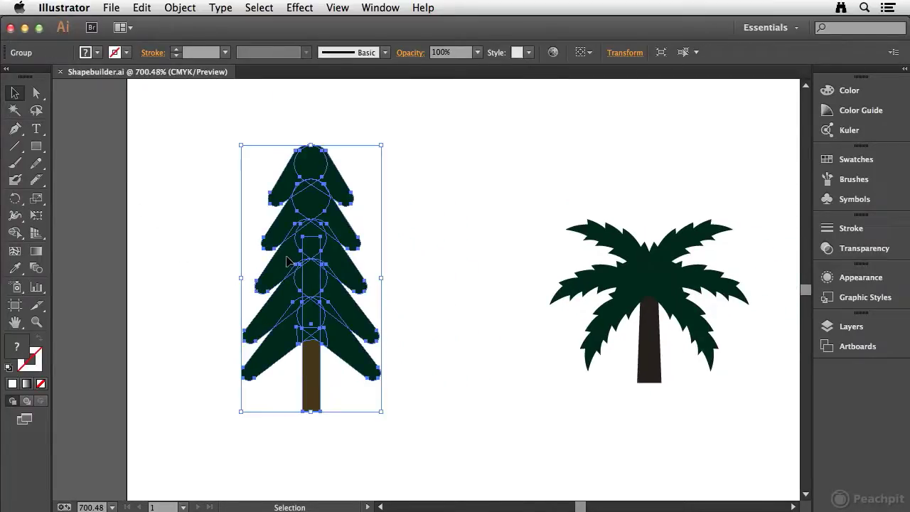
left_click(169, 237)
left_click_drag(207, 109, 419, 458)
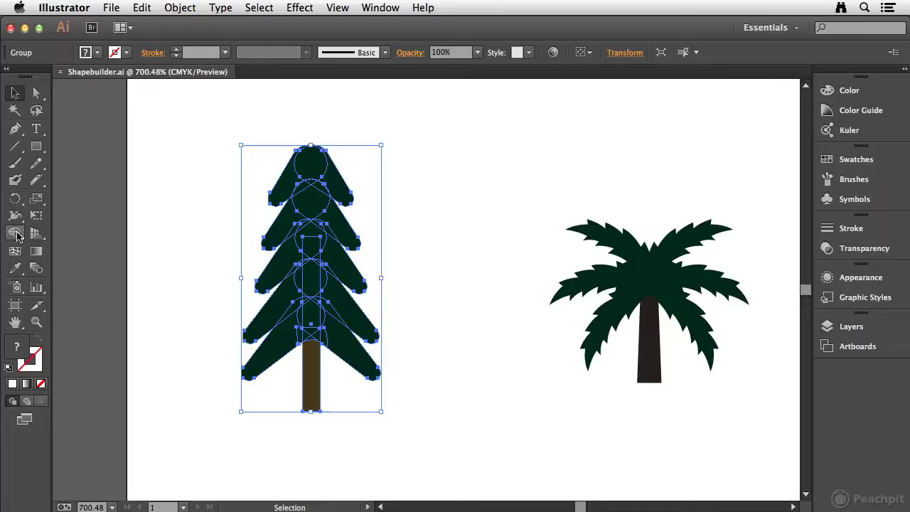
left_click(14, 234)
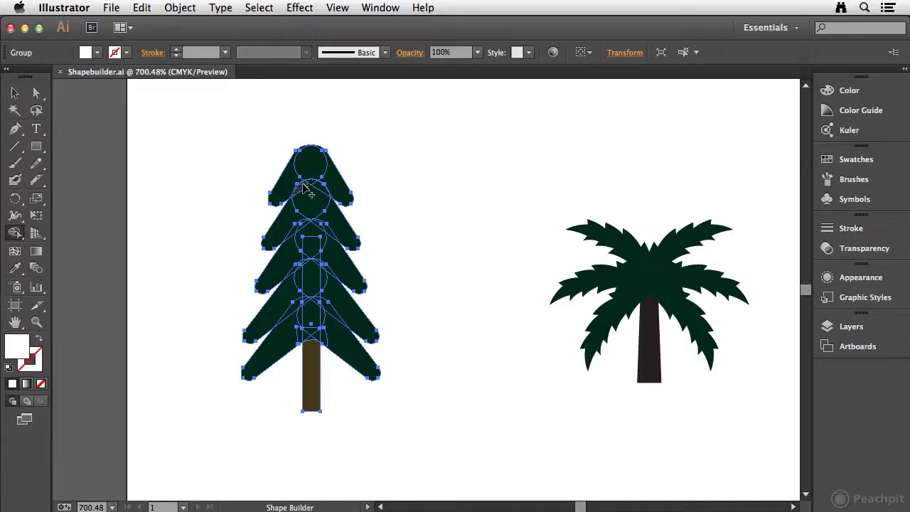
key("super+space")
left_click_drag(248, 128, 386, 420)
left_click_drag(405, 223, 275, 218)
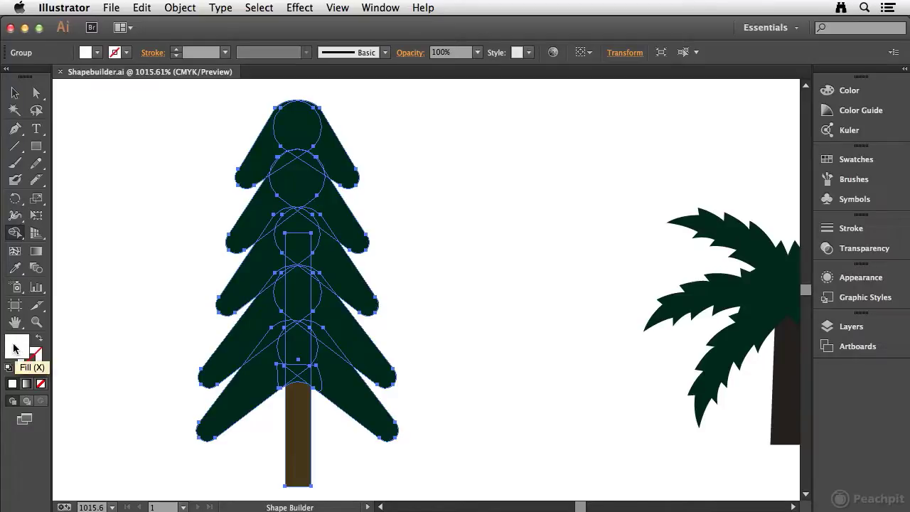
left_click(873, 160)
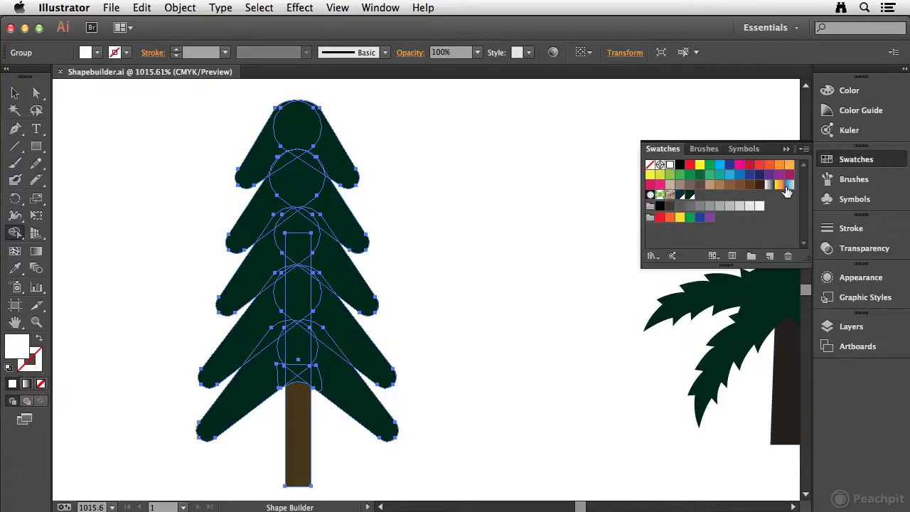
left_click(689, 196)
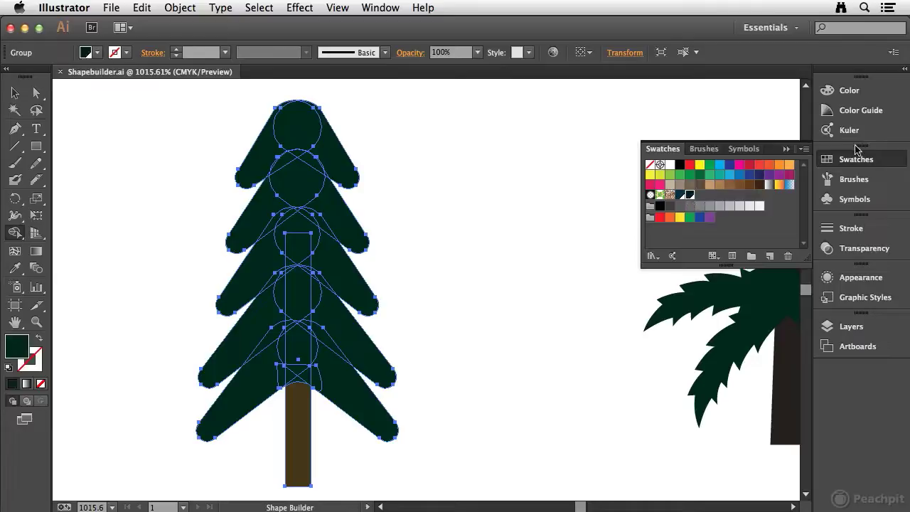
left_click(874, 161)
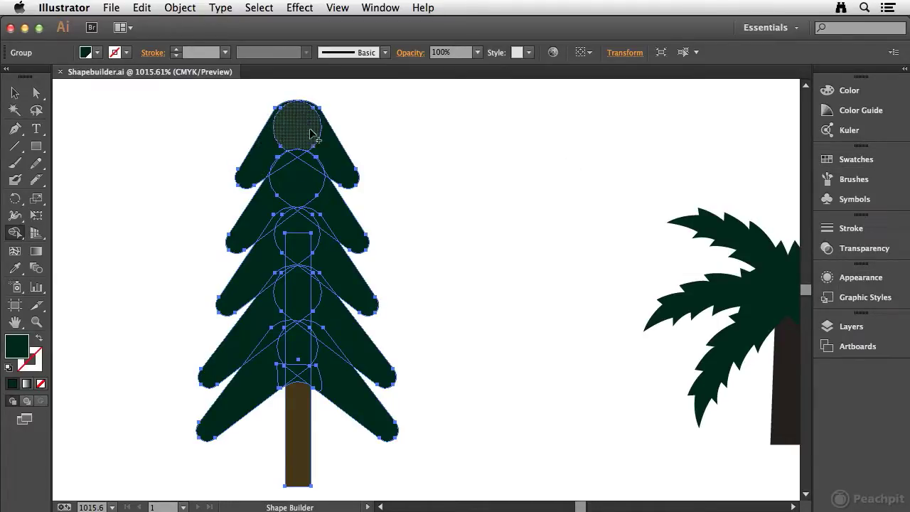
Merge all the overlapping branch and circle shapes of the pine tree into one foliage shape, keeping the brown trunk separate.
mouse_move(260, 158)
left_mouse_down()
mouse_move(284, 154)
mouse_move(313, 139)
left_mouse_up()
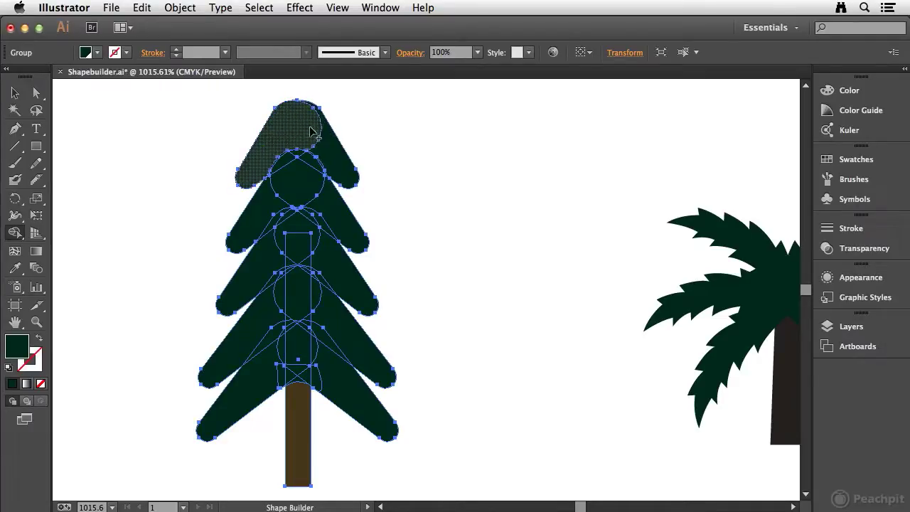
mouse_move(297, 131)
left_mouse_down()
mouse_move(330, 157)
mouse_move(305, 152)
mouse_move(327, 214)
mouse_move(298, 138)
mouse_move(279, 169)
mouse_move(302, 148)
mouse_move(292, 149)
mouse_move(305, 148)
mouse_move(271, 165)
mouse_move(283, 155)
mouse_move(290, 169)
mouse_move(274, 149)
mouse_move(302, 182)
mouse_move(255, 215)
mouse_move(299, 193)
mouse_move(286, 186)
mouse_move(257, 277)
mouse_move(290, 236)
mouse_move(291, 252)
mouse_move(323, 228)
mouse_move(325, 243)
mouse_move(300, 209)
left_mouse_up()
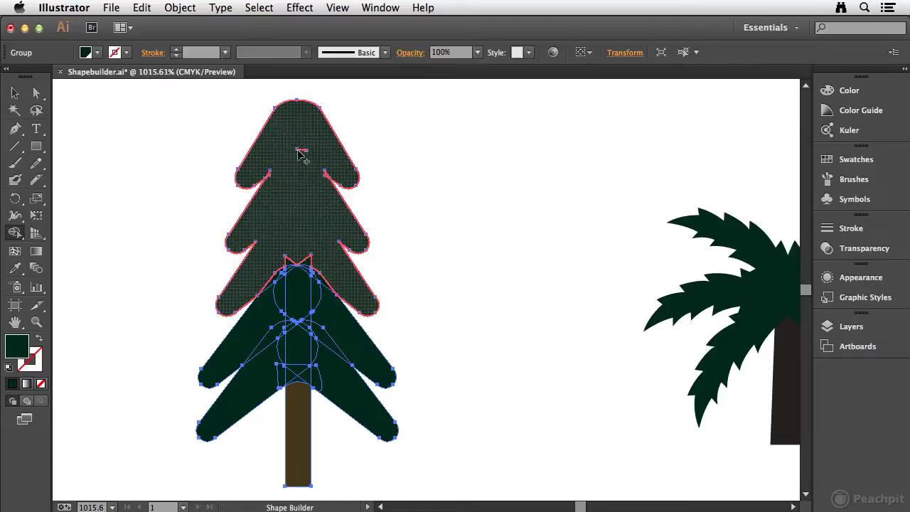
mouse_move(325, 223)
left_mouse_down()
mouse_move(274, 323)
mouse_move(307, 344)
mouse_move(300, 362)
mouse_move(310, 275)
mouse_move(303, 306)
mouse_move(324, 378)
left_mouse_up()
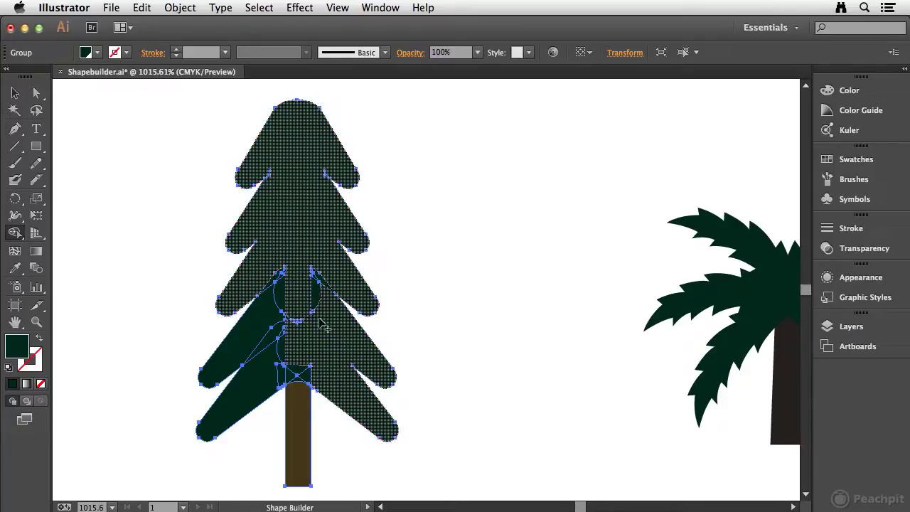
mouse_move(317, 271)
left_mouse_down()
mouse_move(300, 302)
mouse_move(315, 288)
mouse_move(304, 253)
mouse_move(274, 288)
left_mouse_up()
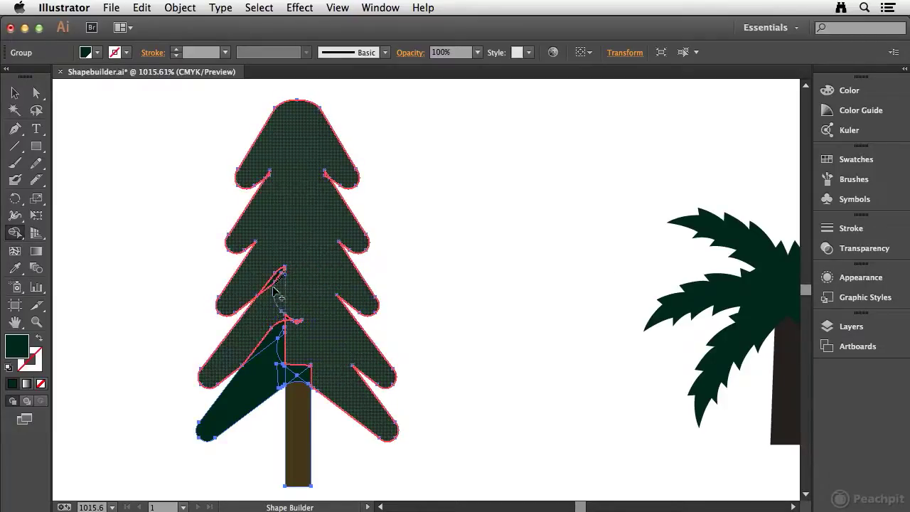
left_click_drag(265, 319, 264, 322)
mouse_move(275, 257)
left_mouse_down()
mouse_move(290, 290)
mouse_move(283, 328)
mouse_move(298, 317)
mouse_move(251, 377)
mouse_move(310, 366)
mouse_move(300, 380)
mouse_move(262, 375)
mouse_move(324, 377)
mouse_move(280, 365)
mouse_move(272, 373)
mouse_move(288, 326)
left_mouse_up()
mouse_move(312, 366)
left_mouse_down()
mouse_move(307, 388)
mouse_move(315, 371)
mouse_move(295, 378)
left_mouse_up()
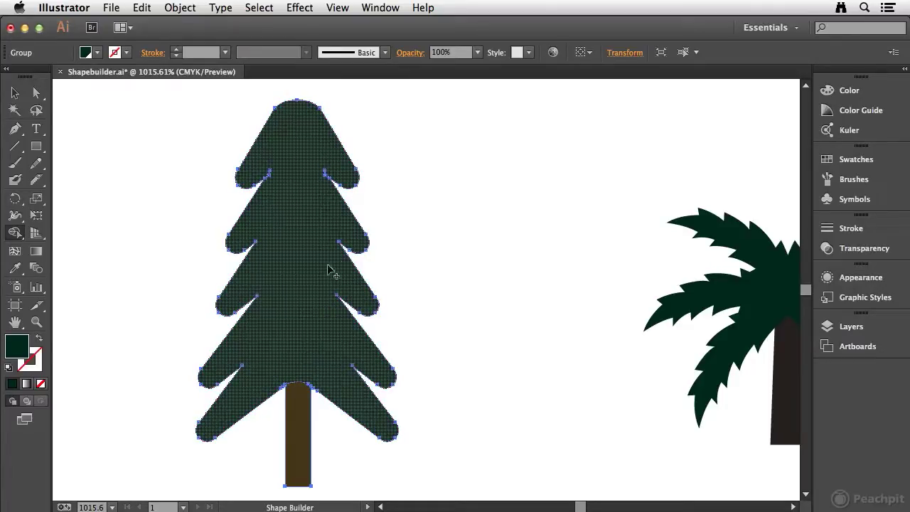
Select the palm tree's leaf group and merge all its overlapping fronds into one shape with Shape Builder.
key("space")
left_click_drag(702, 217, 243, 185)
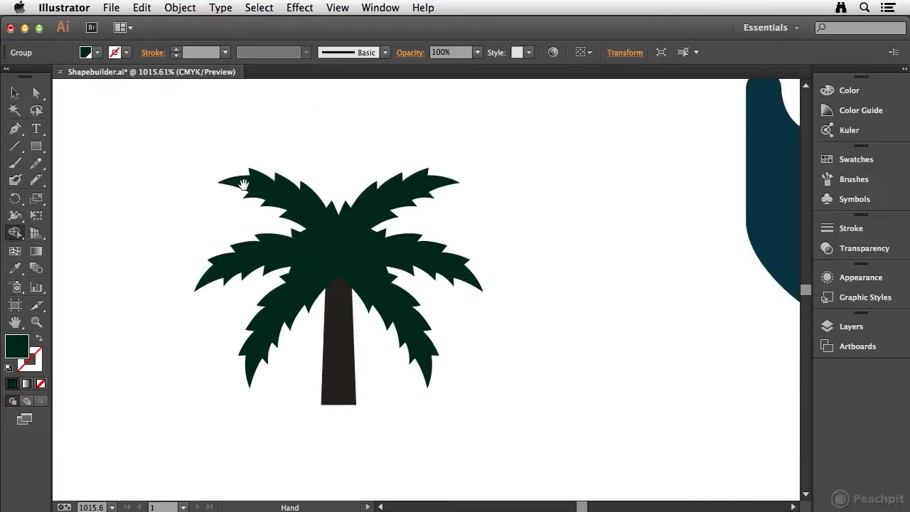
key("v")
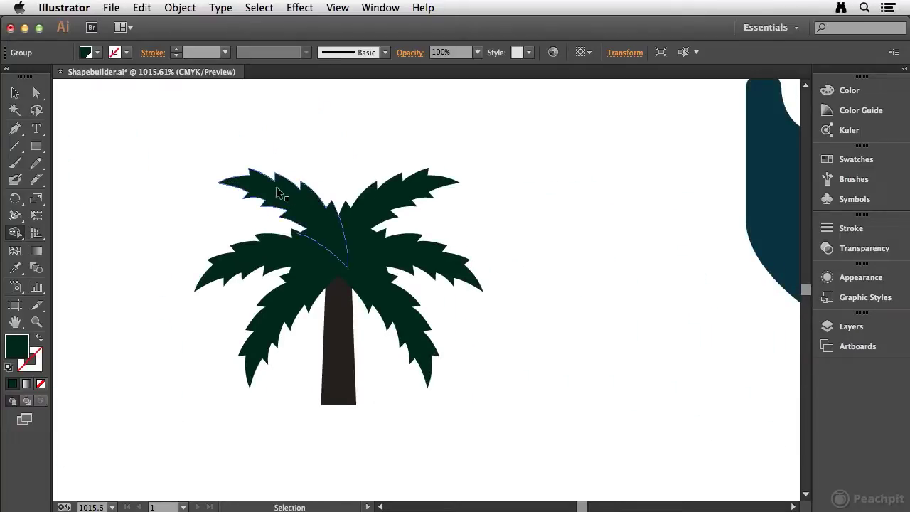
left_click(269, 196)
key("shift+m")
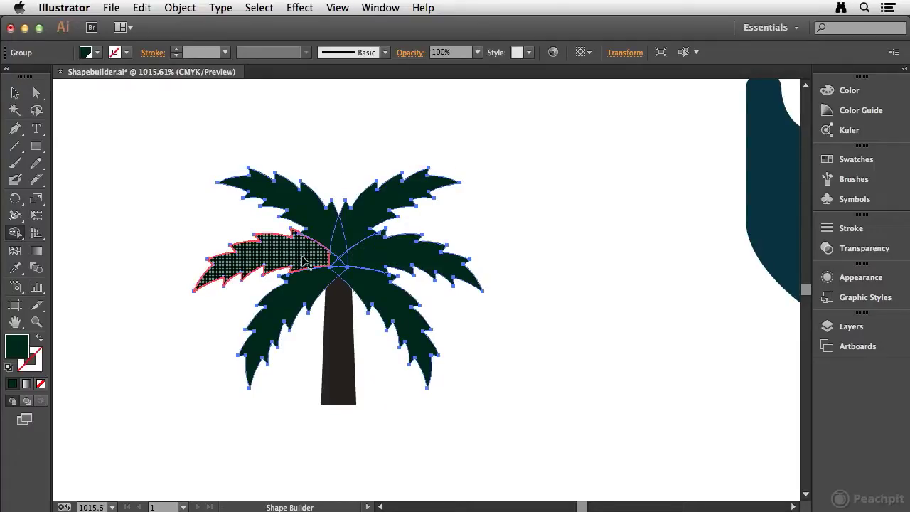
left_click_drag(341, 263, 369, 265)
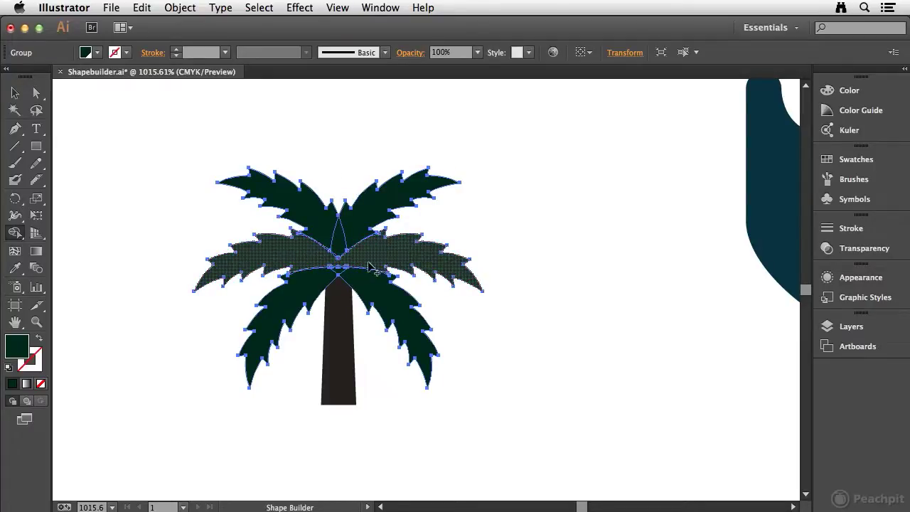
mouse_move(304, 250)
left_mouse_down()
mouse_move(365, 256)
mouse_move(324, 250)
mouse_move(359, 243)
mouse_move(328, 260)
mouse_move(350, 262)
mouse_move(380, 293)
mouse_move(357, 266)
mouse_move(322, 281)
mouse_move(310, 275)
mouse_move(347, 272)
left_mouse_up()
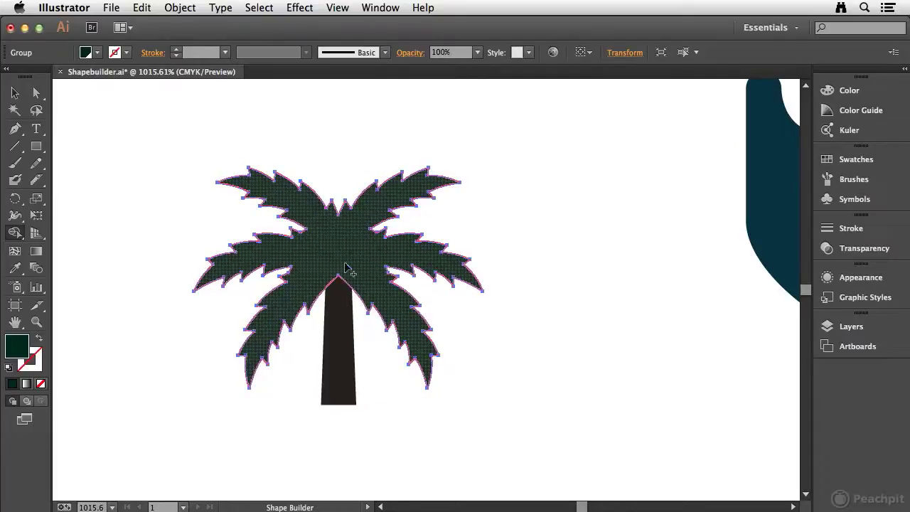
key("super+space")
left_click_drag(341, 248, 365, 288)
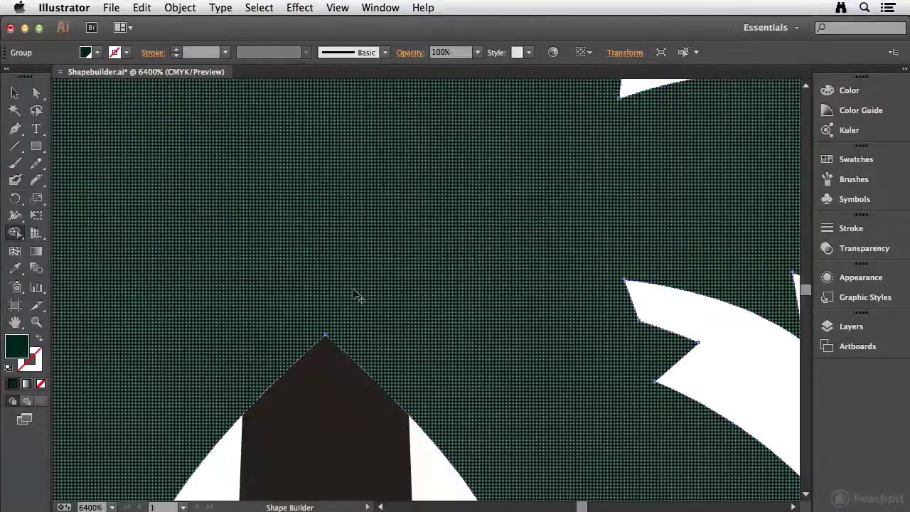
Select all the large overlapping dark blue shapes and subtract the lower-left rounded shape with Shape Builder.
key("super+0")
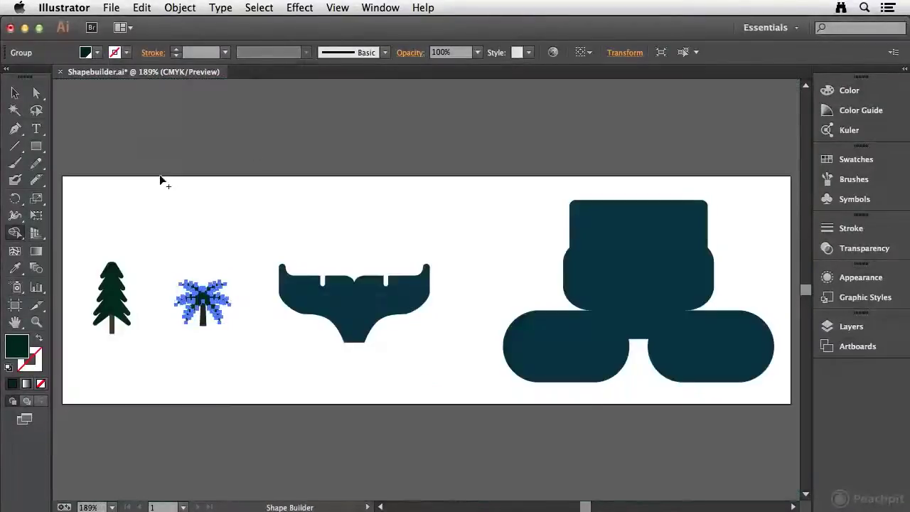
scroll(453, 274, "down", 5)
scroll(453, 274, "right", 7)
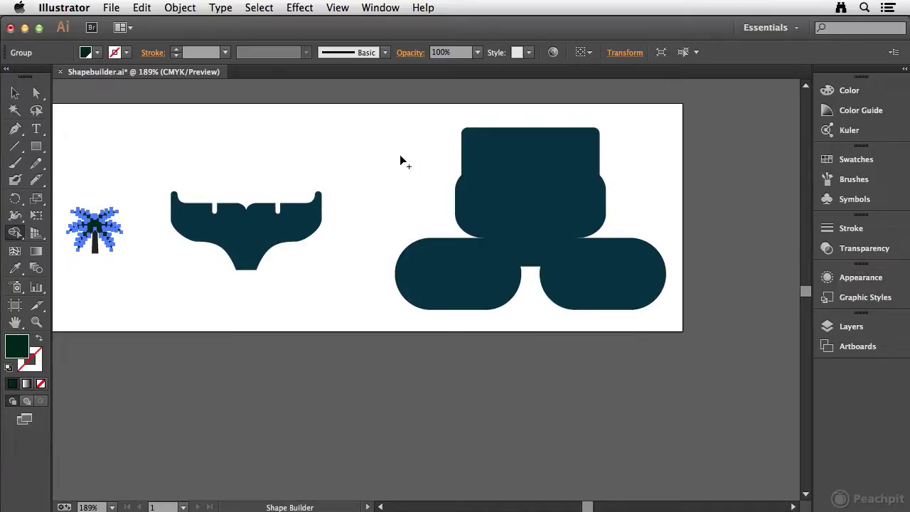
key("v")
left_click_drag(364, 108, 675, 323)
key("shift+m")
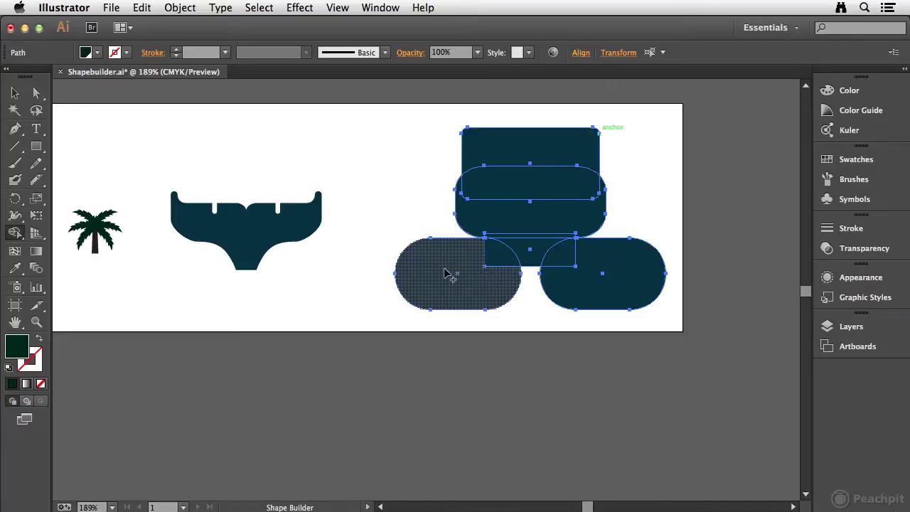
left_click(475, 287, "alt")
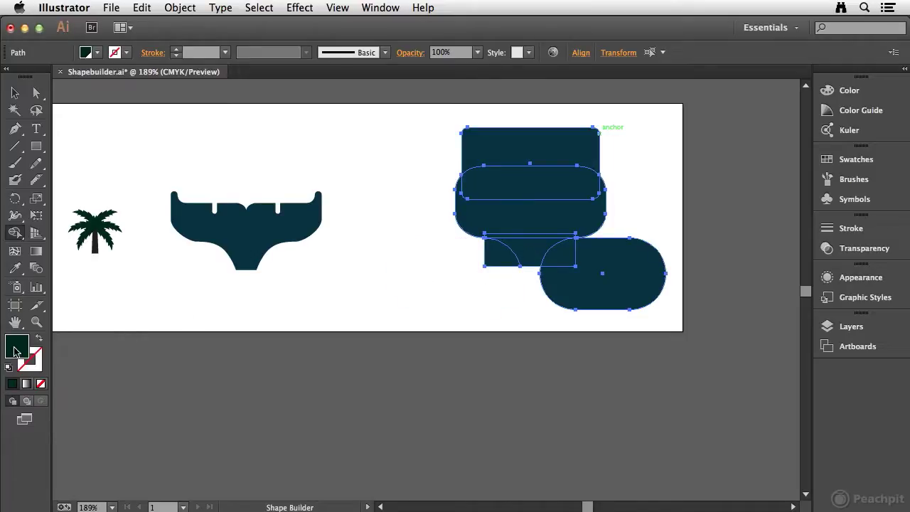
Set the fill to the dark blue swatch and subtract the leftover left corner and the lower-right rounded shape around the tail's stem.
left_click(851, 159)
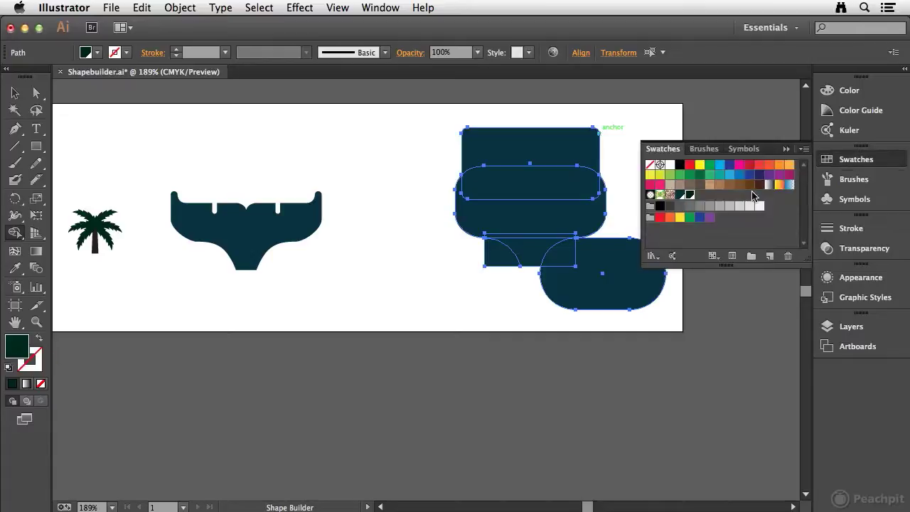
left_click(680, 194)
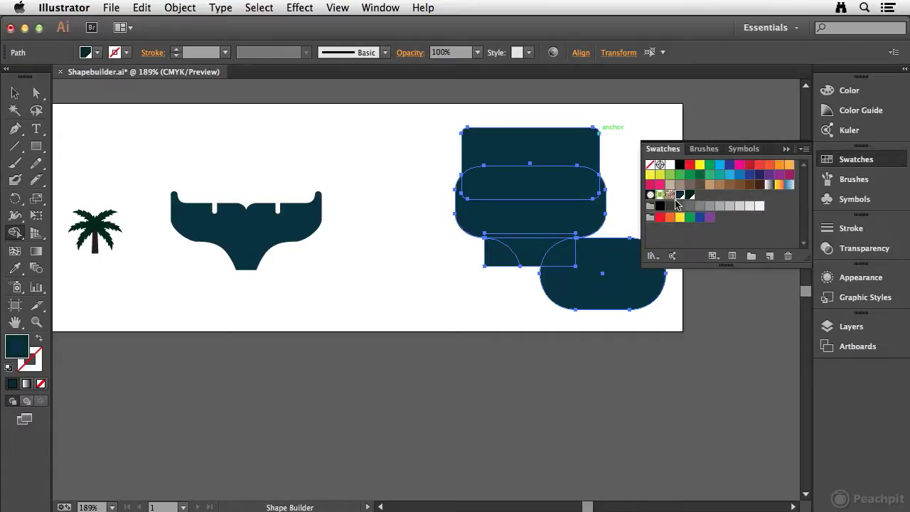
left_click(867, 160)
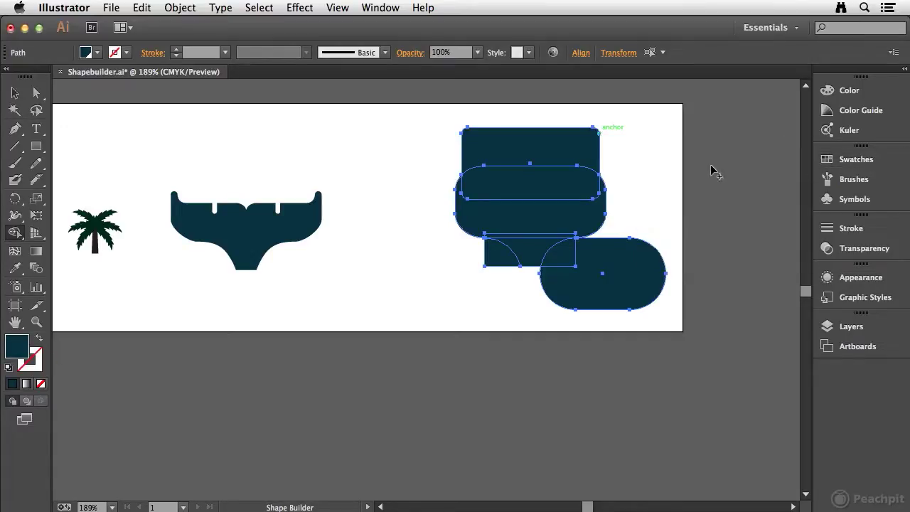
left_click(500, 260, "alt")
left_click_drag(560, 256, 599, 280)
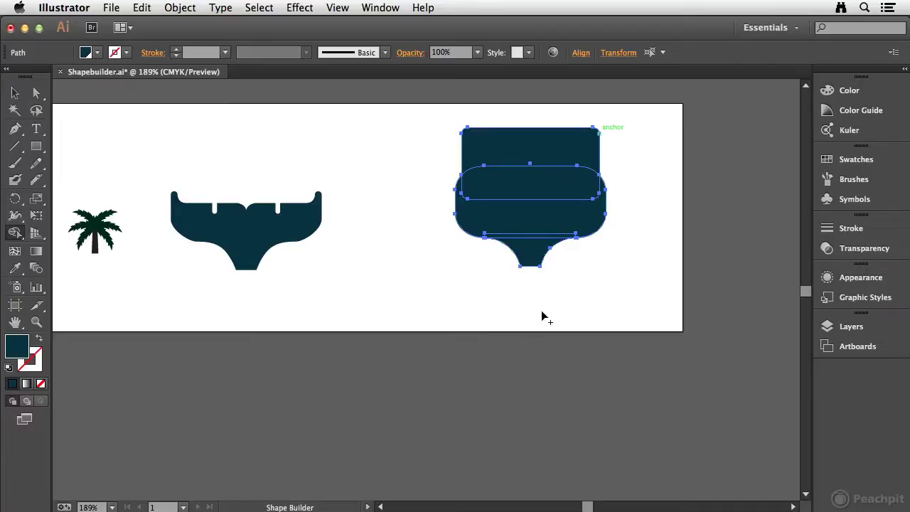
Merge the stem with the tail's body and subtract the upper rectangle together with the area where it overlaps the body.
left_click_drag(526, 260, 533, 228)
left_click(509, 145, "alt")
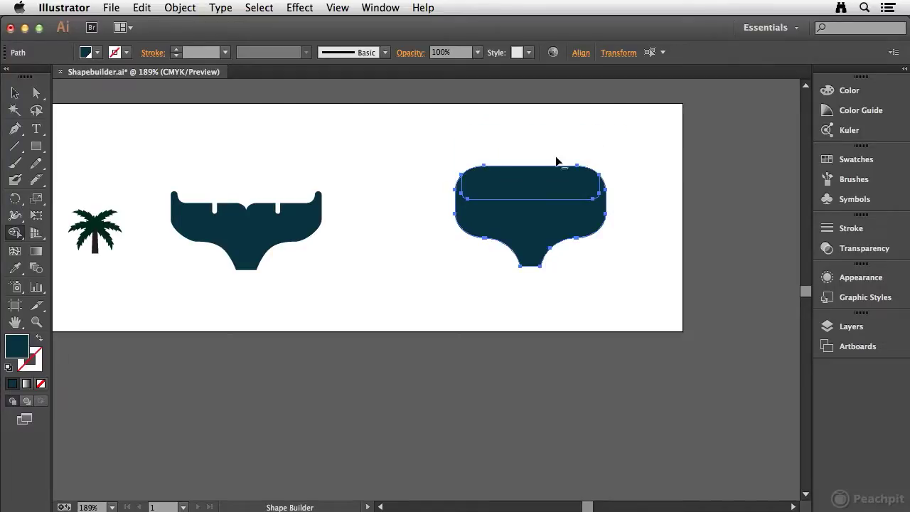
left_click(524, 178, "alt")
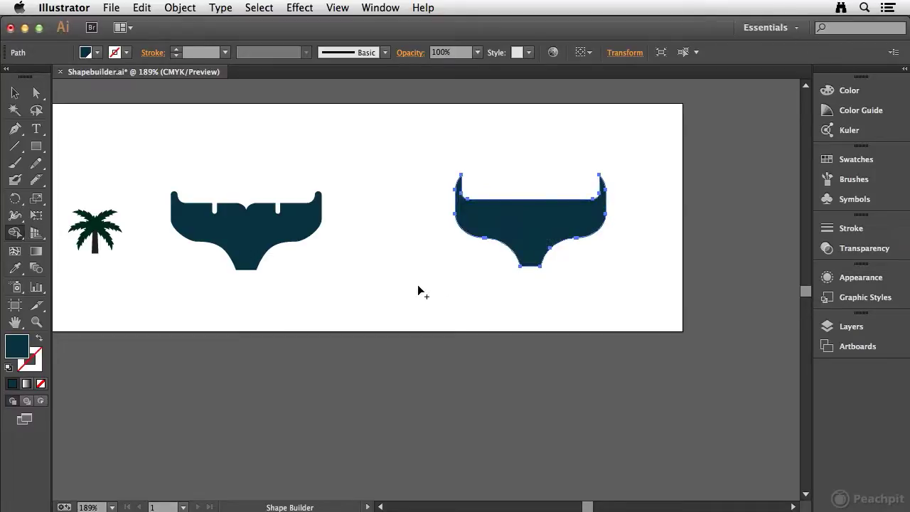
Draw a wide rectangle across the tail's two pointed tips, extending past both sides and ending just above the flat upper edge.
key("super+space")
left_click_drag(417, 149, 637, 290)
left_click_drag(530, 236, 448, 245)
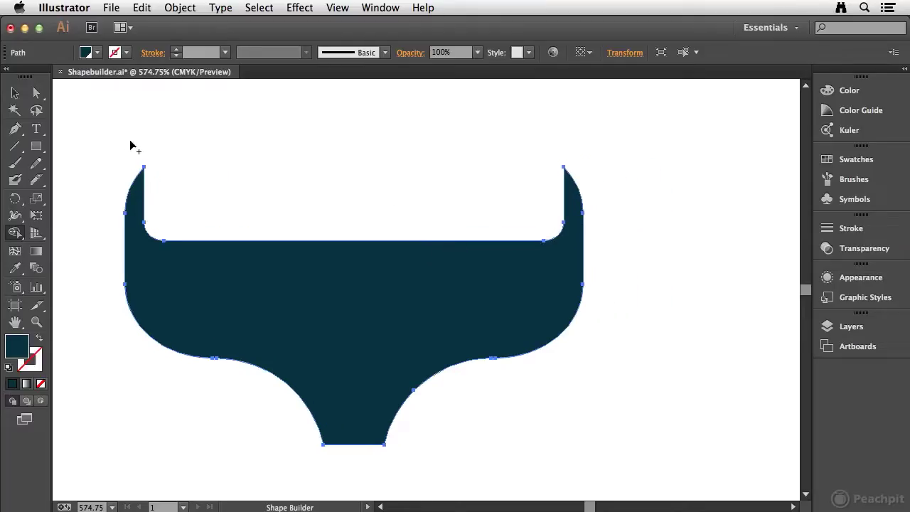
left_click(36, 145)
left_click_drag(78, 123, 655, 215)
left_click_drag(655, 224, 650, 223)
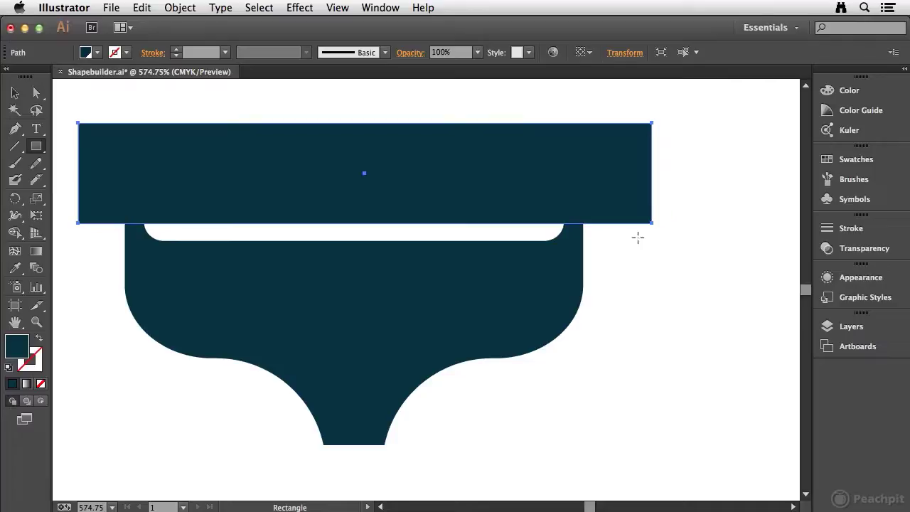
Select the rectangle with the tail and subtract the rectangle and both pointed tips with Shape Builder.
left_click_drag(61, 169, 132, 239)
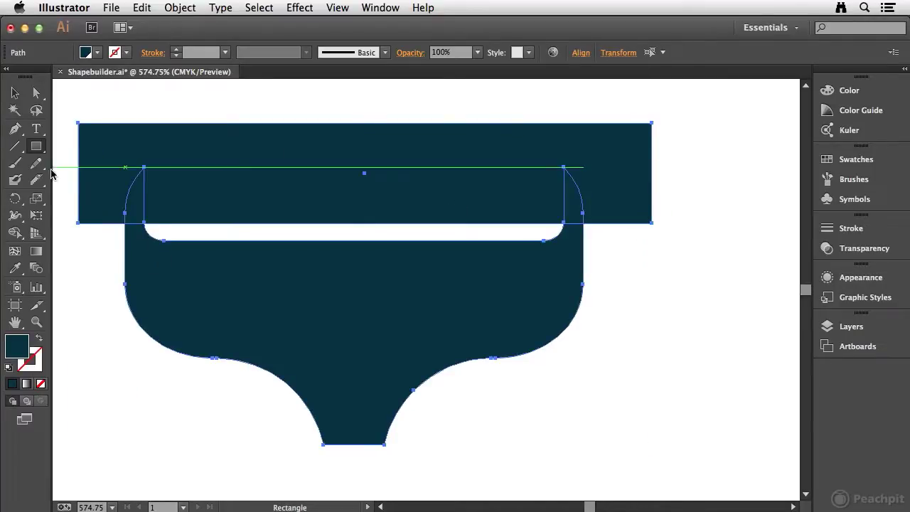
left_click(15, 232)
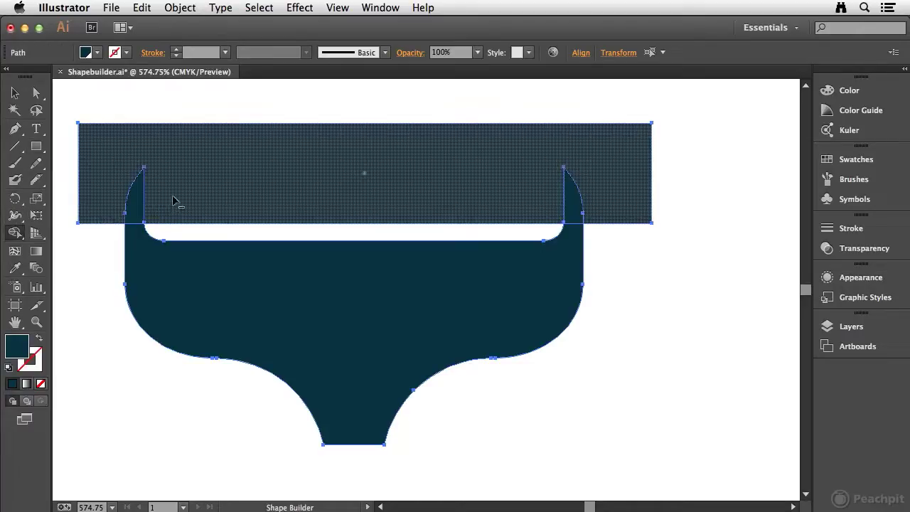
left_click(169, 183, "alt")
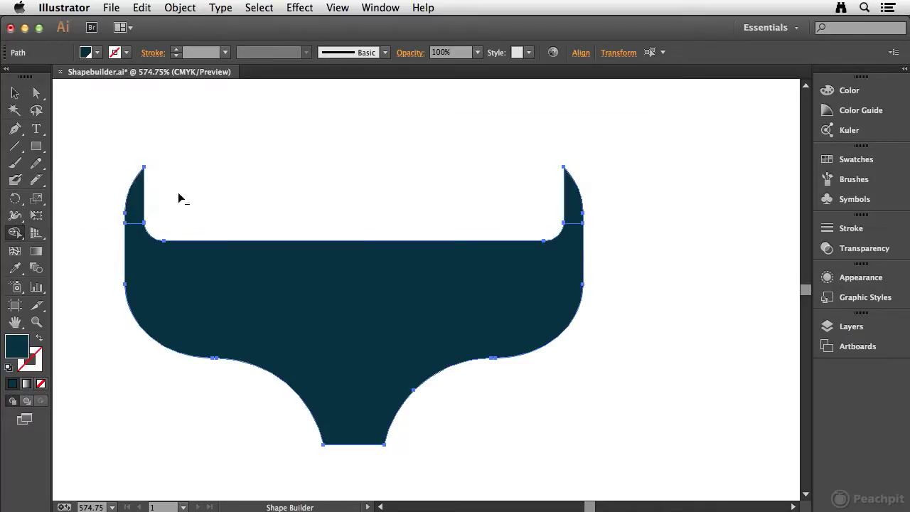
left_click(139, 201, "alt")
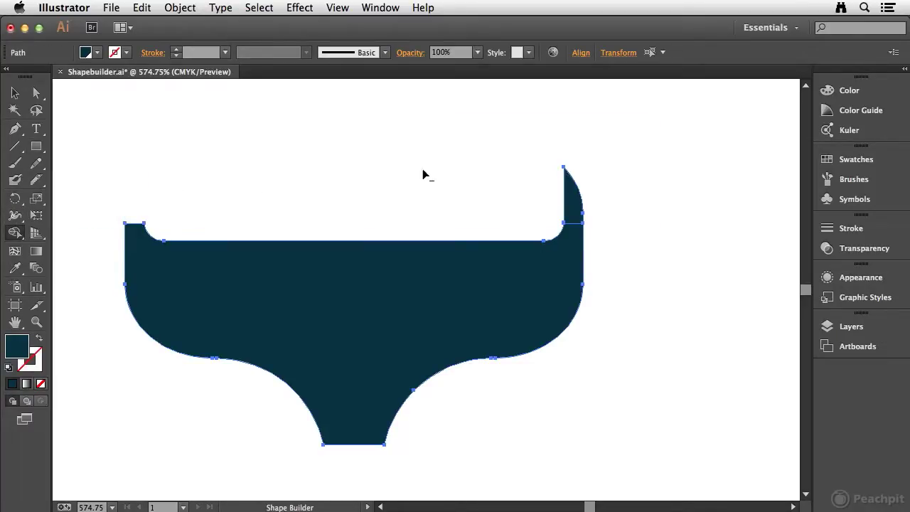
left_click(571, 194, "alt")
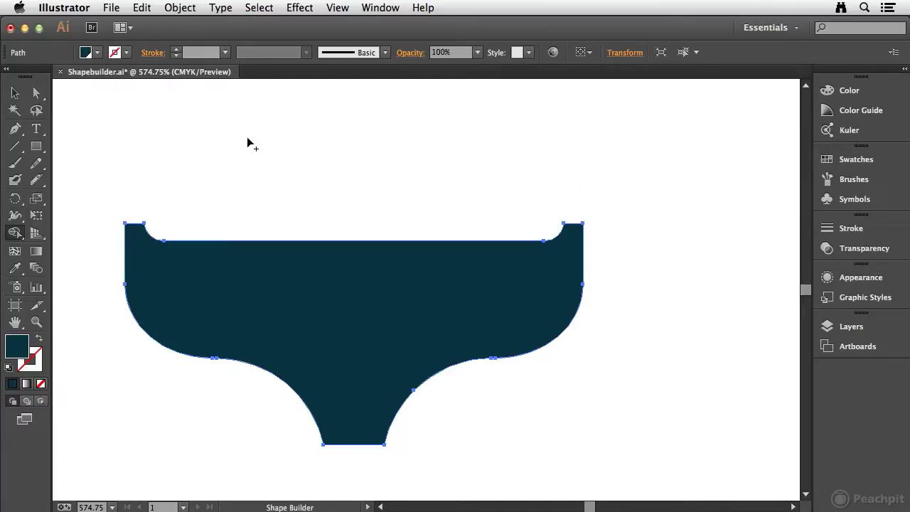
Draw a short vertical line beside the tail and give it a 5 pt stroke with round caps.
left_click(15, 147)
left_click_drag(674, 174, 678, 249)
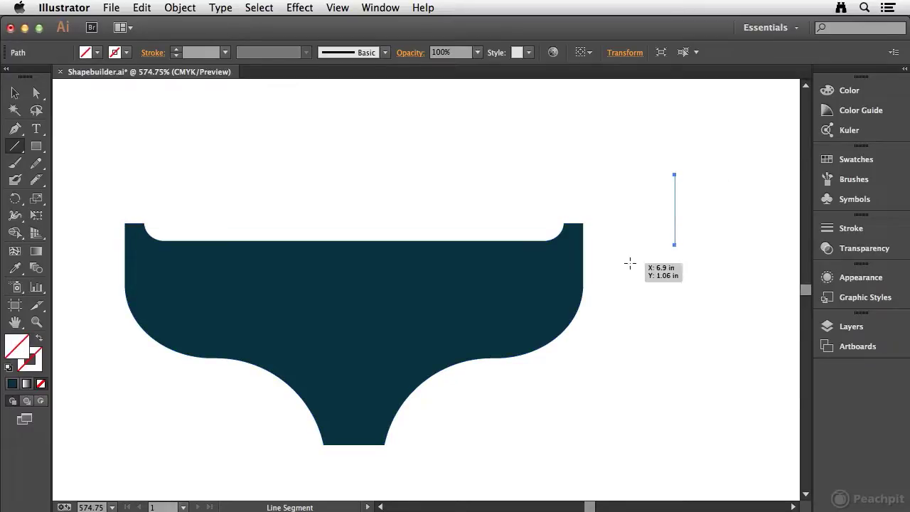
left_click(824, 229)
left_click(698, 233)
left_click(699, 233)
left_click(698, 233)
left_click(698, 233)
left_click(699, 233)
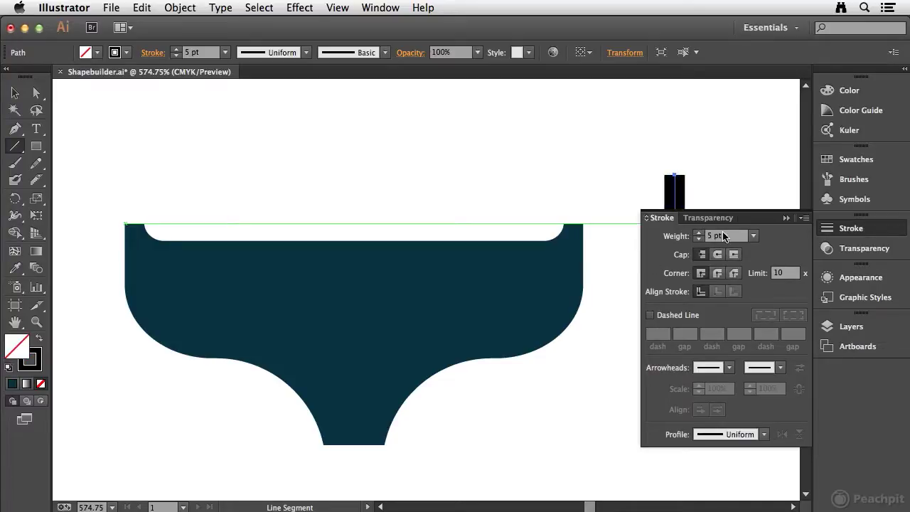
left_click(718, 256)
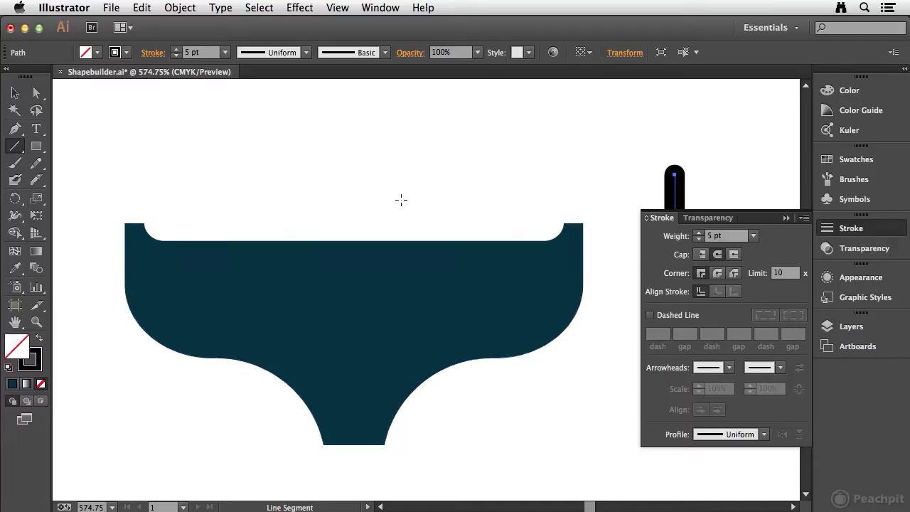
Move the rounded line onto the tail's right flat tip, lining it up with the tip's inner edge.
left_click(14, 92)
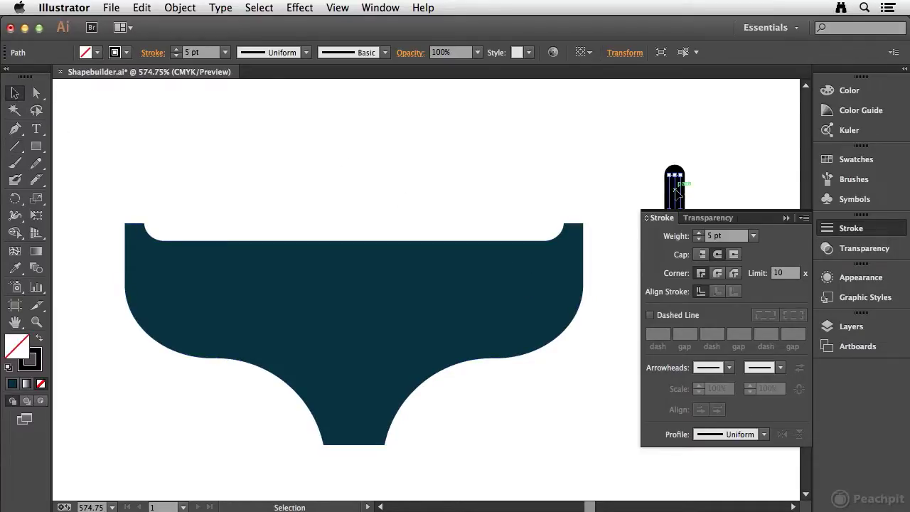
mouse_move(677, 191)
left_mouse_down()
mouse_move(620, 190)
mouse_move(572, 212)
mouse_move(580, 240)
left_mouse_up()
left_click_drag(548, 181, 592, 295)
mouse_move(425, 263)
left_mouse_down()
mouse_move(391, 261)
mouse_move(380, 250)
mouse_move(398, 253)
left_mouse_up()
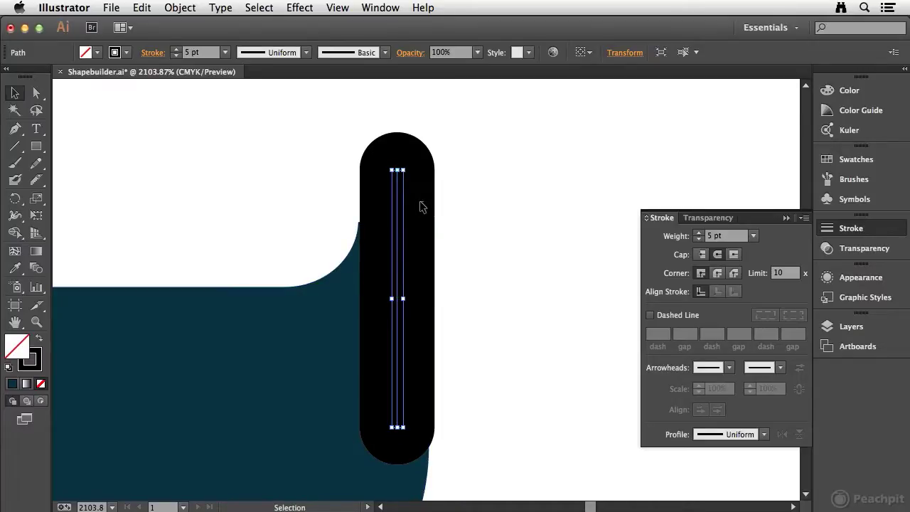
Try to merge the tail with the unexpanded stroked line using Shape Builder, and undo it.
left_click(319, 317, "shift")
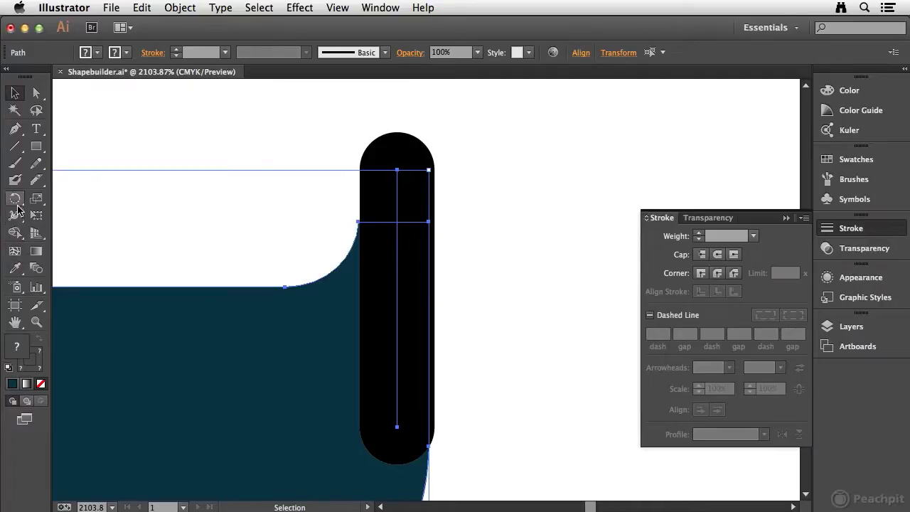
left_click(14, 232)
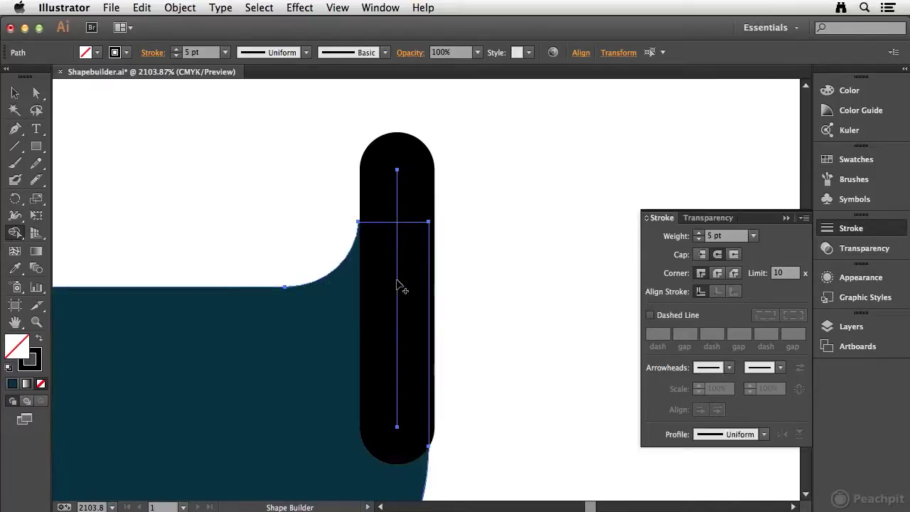
left_click(331, 325)
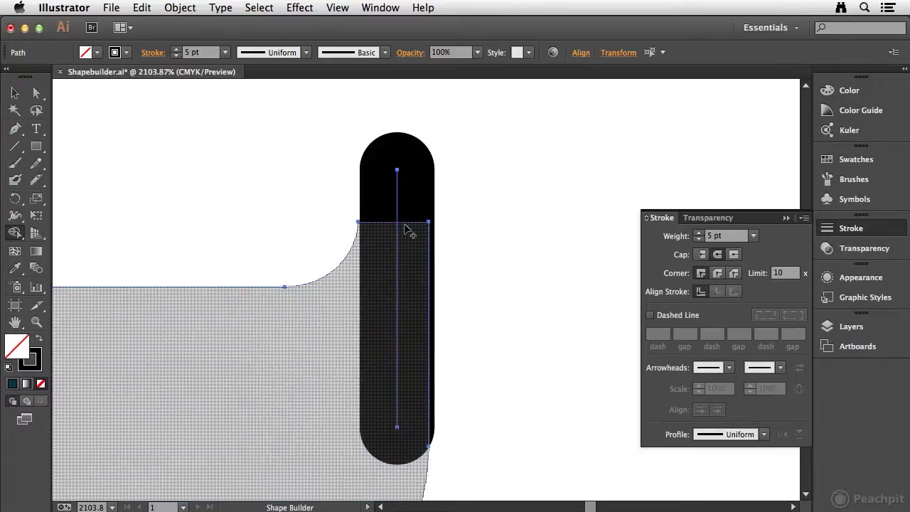
key("super+z")
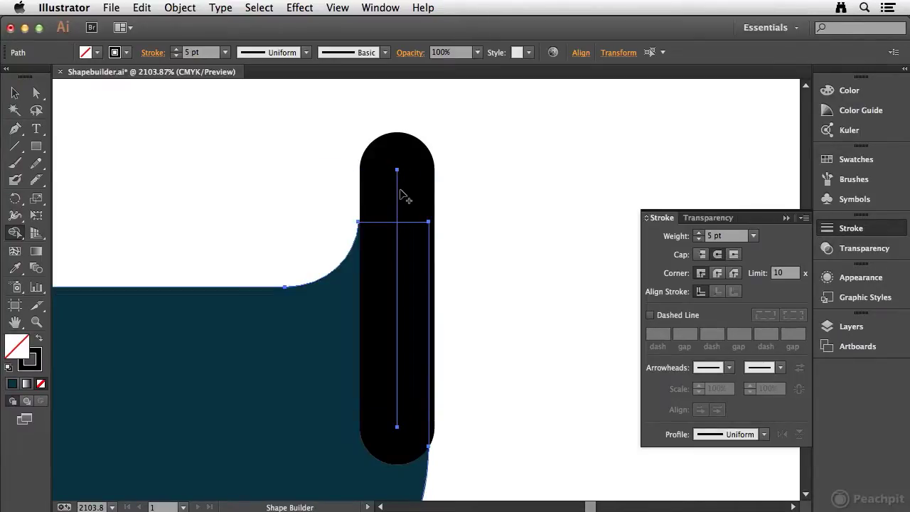
key("v")
left_click(107, 188, "shift")
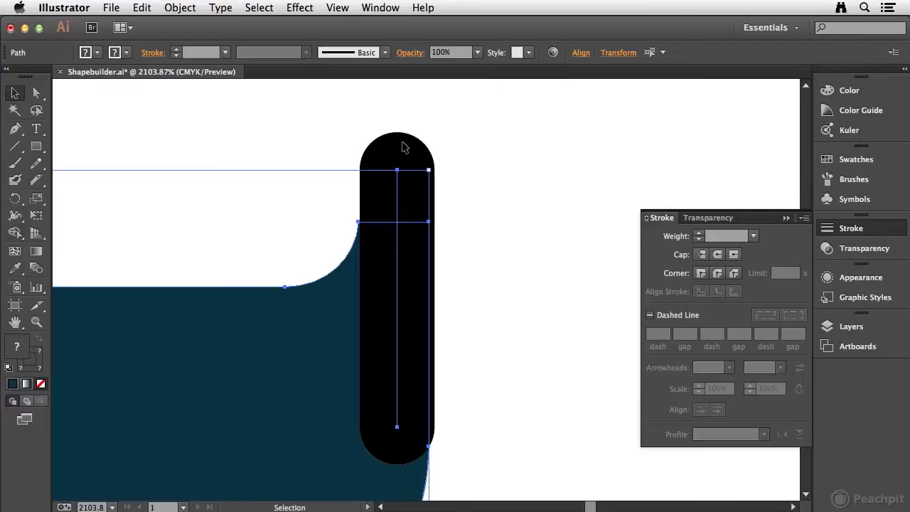
Select only the rounded line and expand its fill and stroke into a filled shape.
key("super+shift+a")
left_click(411, 189)
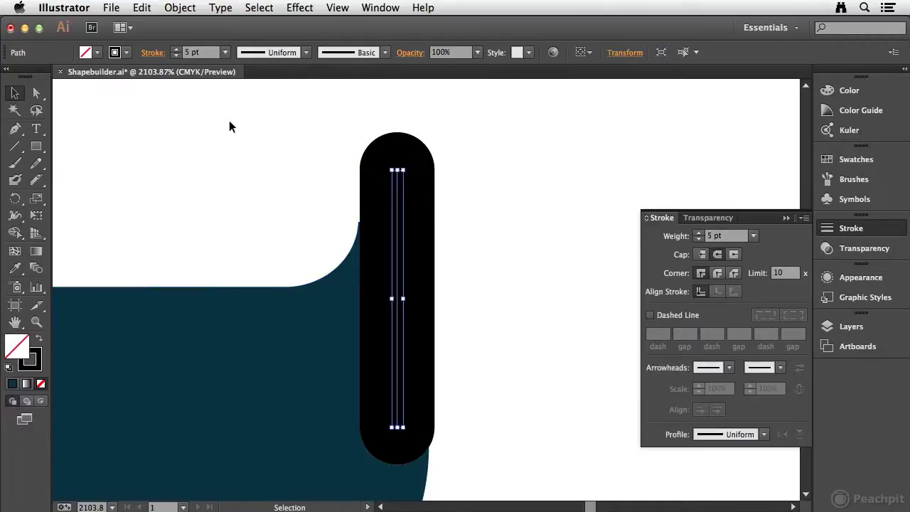
left_click(182, 7)
left_click(206, 148)
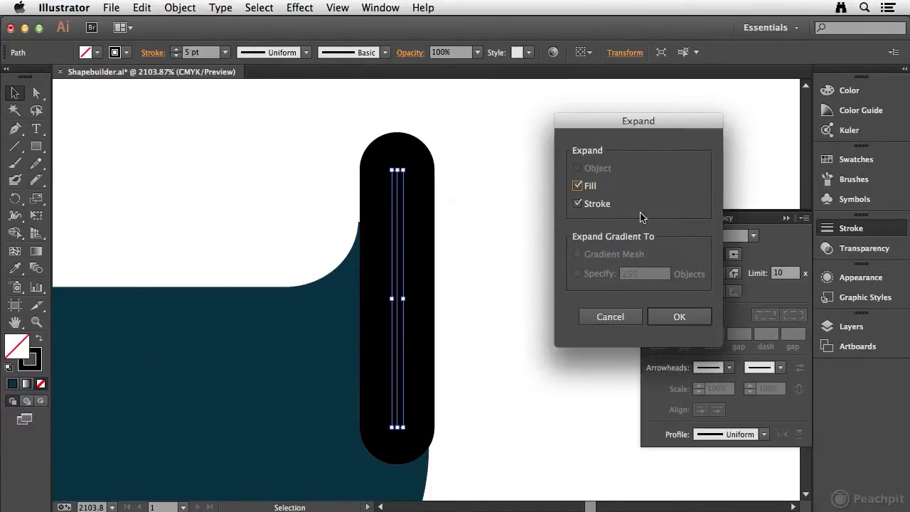
left_click(679, 316)
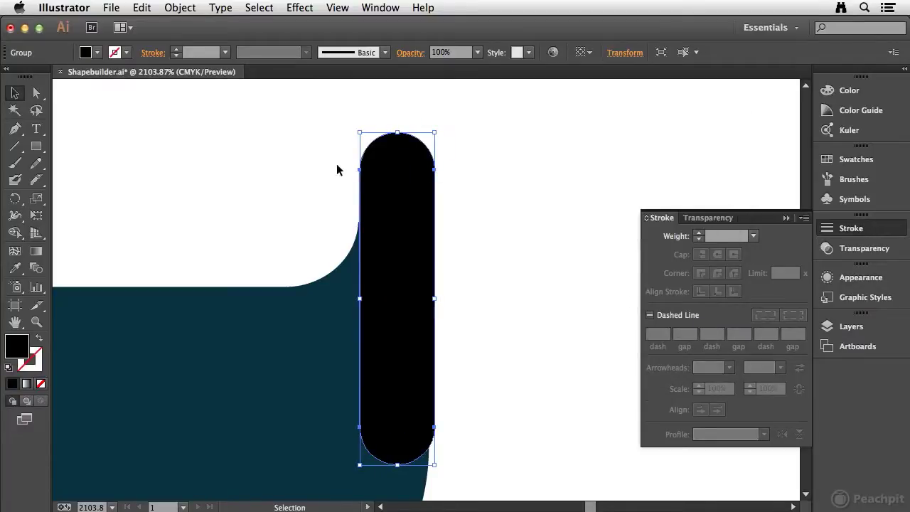
Nudge the expanded rounded bar down and narrow it to match the width of the tail's right tip.
left_click_drag(392, 213, 400, 243)
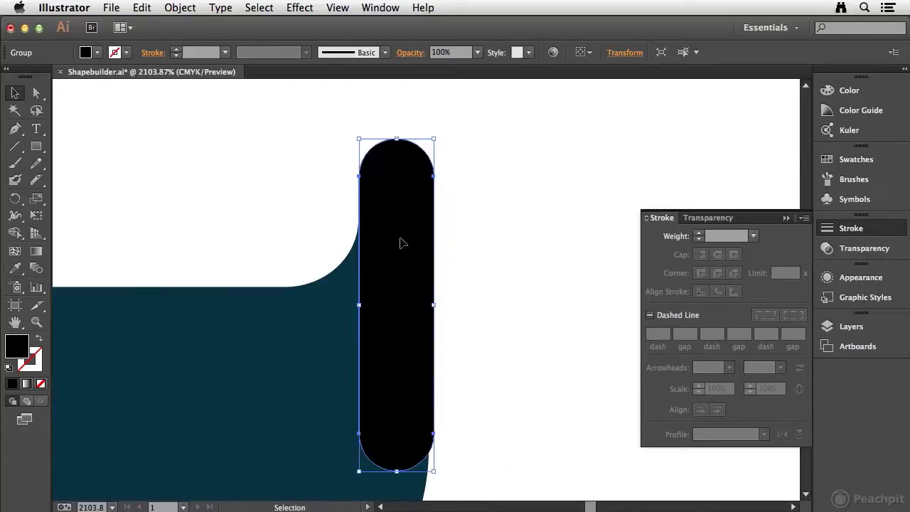
left_click_drag(436, 304, 428, 307)
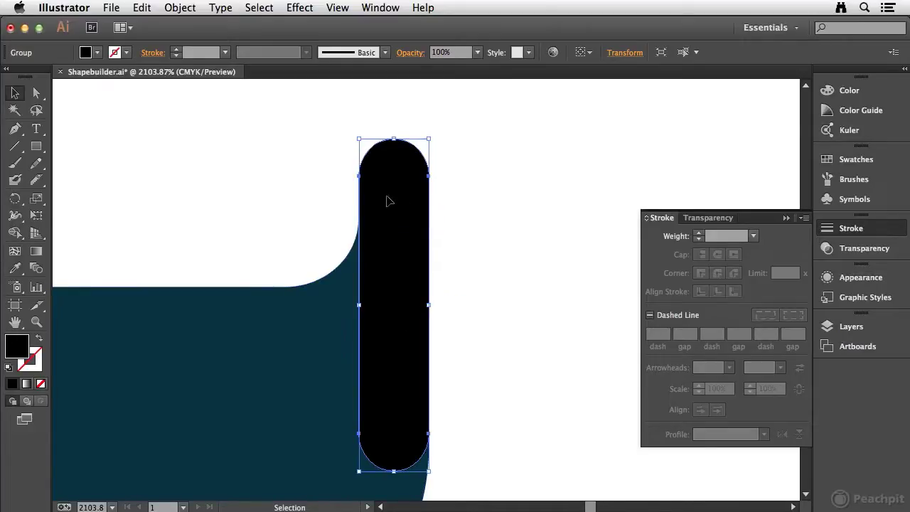
left_click(466, 274)
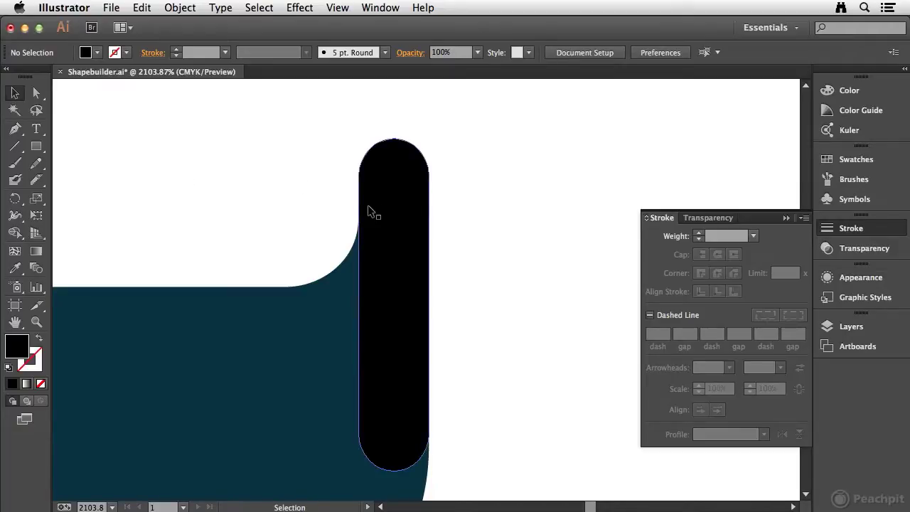
Place a copy of the rounded bar over the tail's left tip, at the same height as the right one.
key("super+minus")
key("super+minus")
key("super+minus")
key("super+minus")
key("space")
left_click_drag(200, 194, 387, 188)
key("v")
left_click(604, 248)
left_click_drag(605, 248, 146, 244)
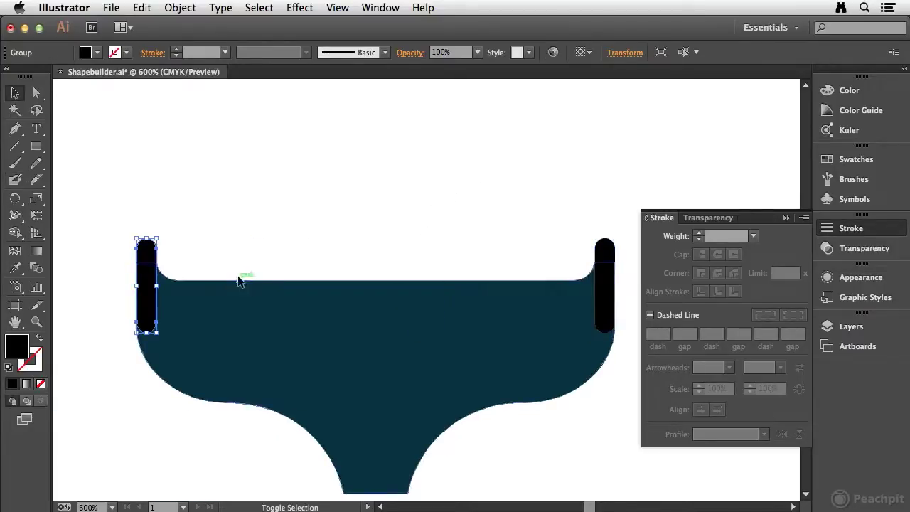
Select the tail with both rounded bars and merge each bar into the tail's body with Shape Builder.
left_click_drag(85, 195, 623, 361)
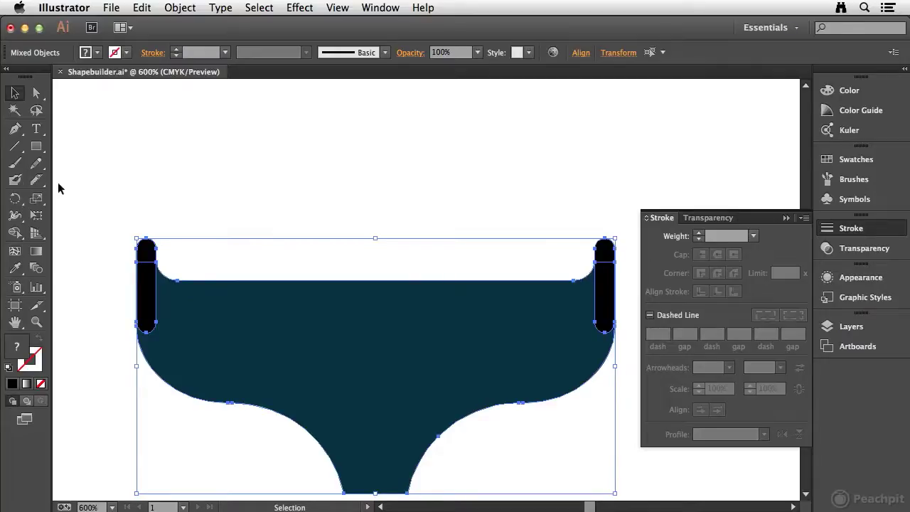
left_click(14, 233)
left_click_drag(146, 260, 174, 316)
left_click_drag(612, 264, 582, 321)
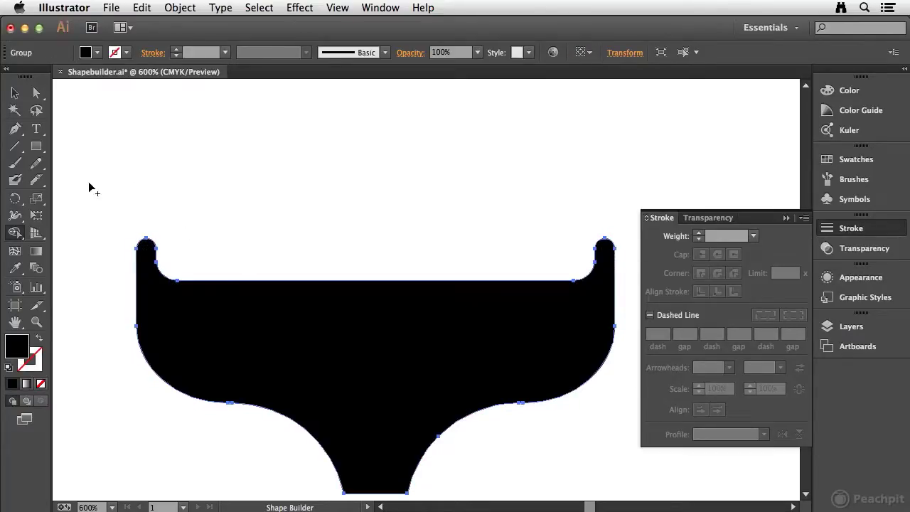
Draw a short vertical line above the tail's left half with a 4 pt stroke and round caps.
left_click(14, 146)
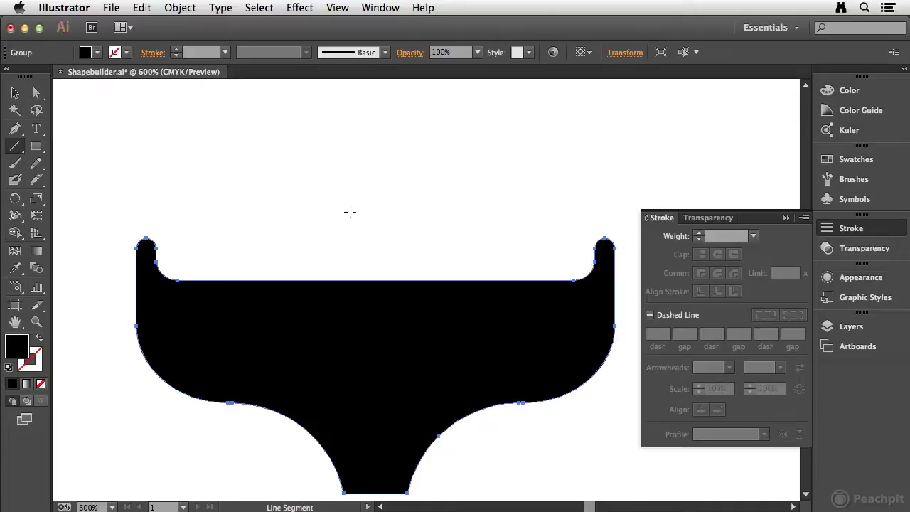
left_click_drag(244, 194, 244, 245)
left_click(699, 235)
left_click(698, 235)
left_click(699, 235)
left_click(699, 236)
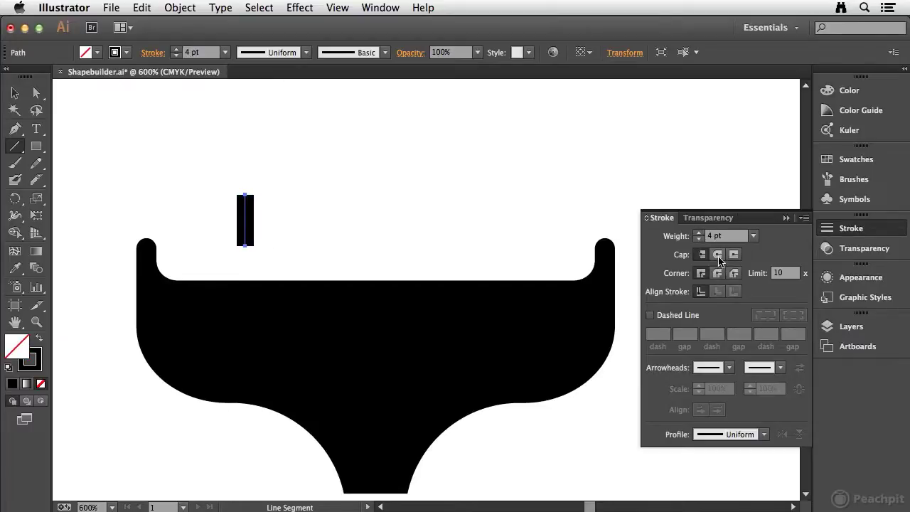
left_click(717, 254)
Expand the 4 pt line into a filled shape and place matching bars across the left and right of the tail's upper edge.
left_click(15, 93)
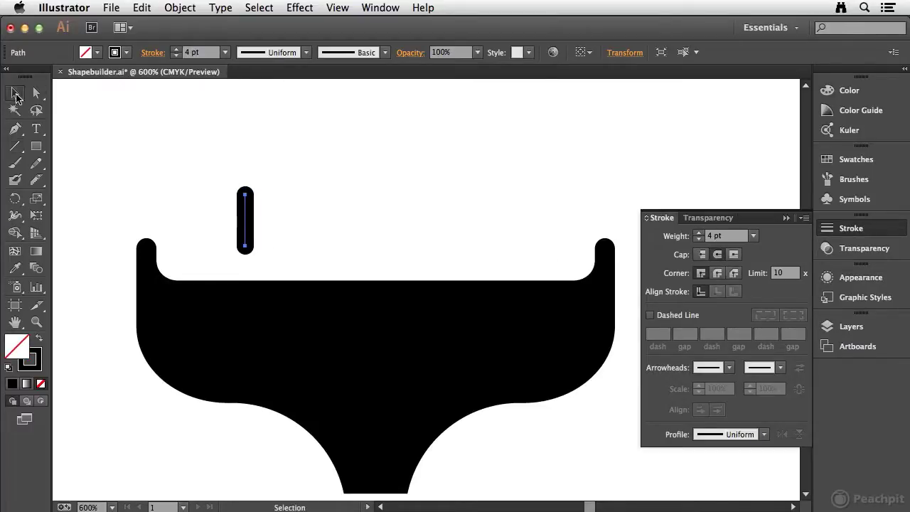
left_click(182, 8)
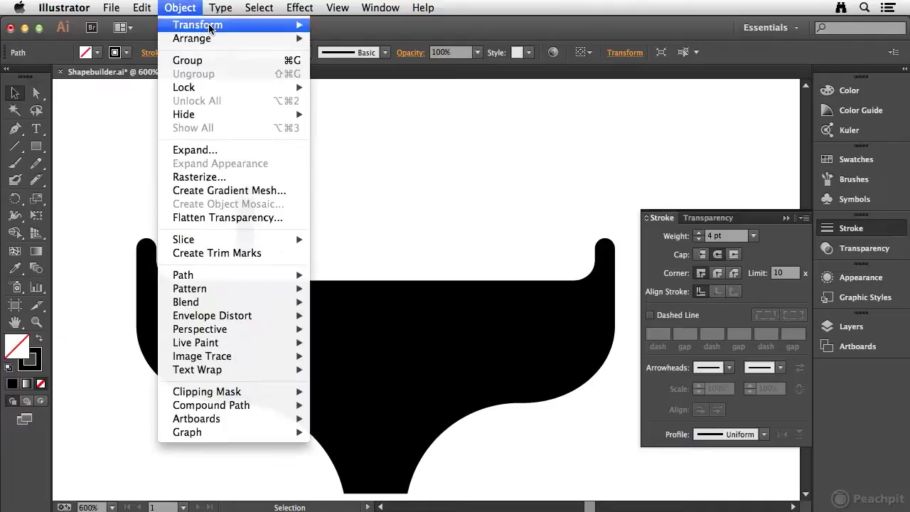
left_click(226, 152)
left_click(668, 316)
left_click_drag(249, 229, 519, 282)
Select the tail with both small bars and subtract the bars to cut two rounded notches in the upper edge.
left_click_drag(192, 193, 547, 348)
key("shift+m")
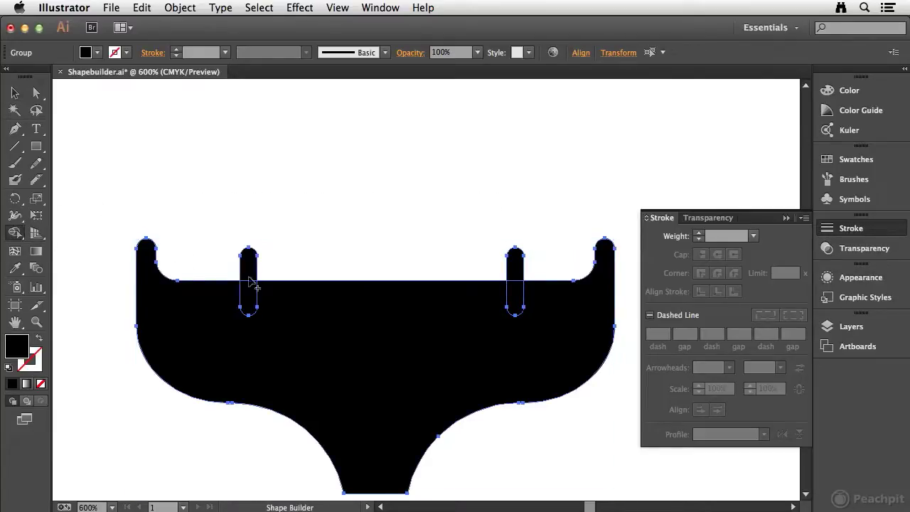
left_click_drag(248, 274, 251, 298)
left_click_drag(522, 267, 516, 302)
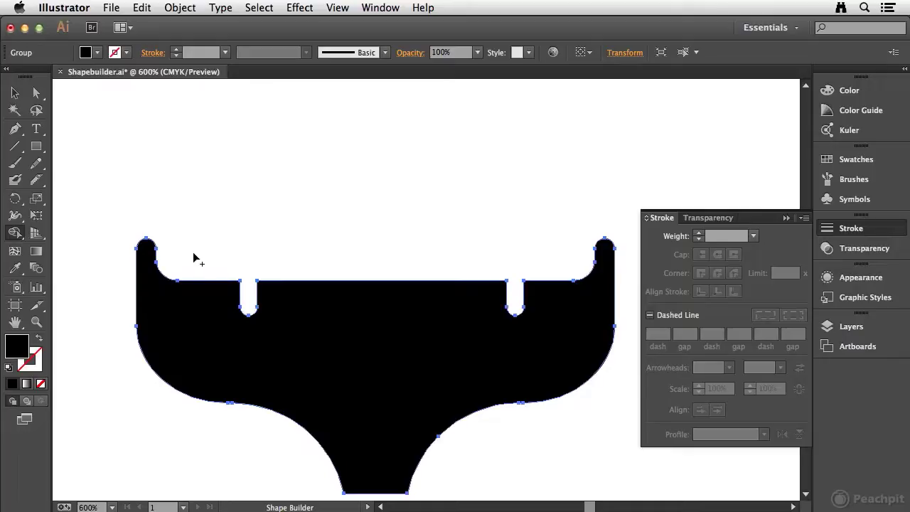
left_click(13, 94)
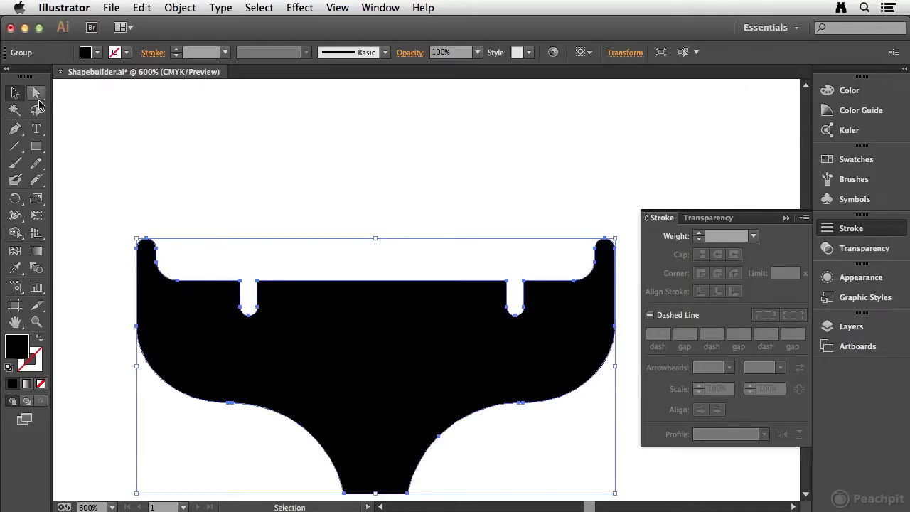
left_click(154, 144)
Draw a black square above the tail's upper edge and rotate it into a diamond.
key("m")
left_click_drag(305, 142, 416, 255)
key("v")
left_click_drag(302, 137, 378, 121)
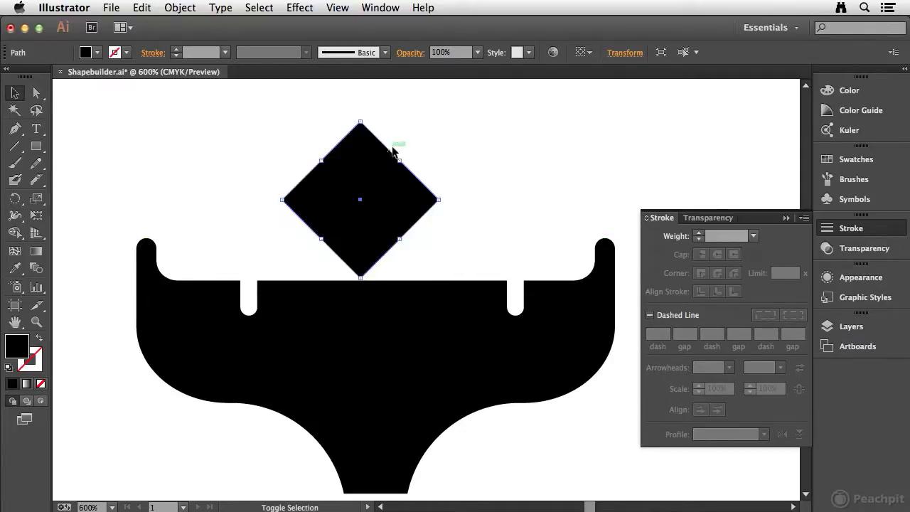
Apply the Pucker & Bloat effect to the black diamond at -35% so its sides curve inward into a four-pointed star.
left_click(301, 7)
mouse_move(327, 137)
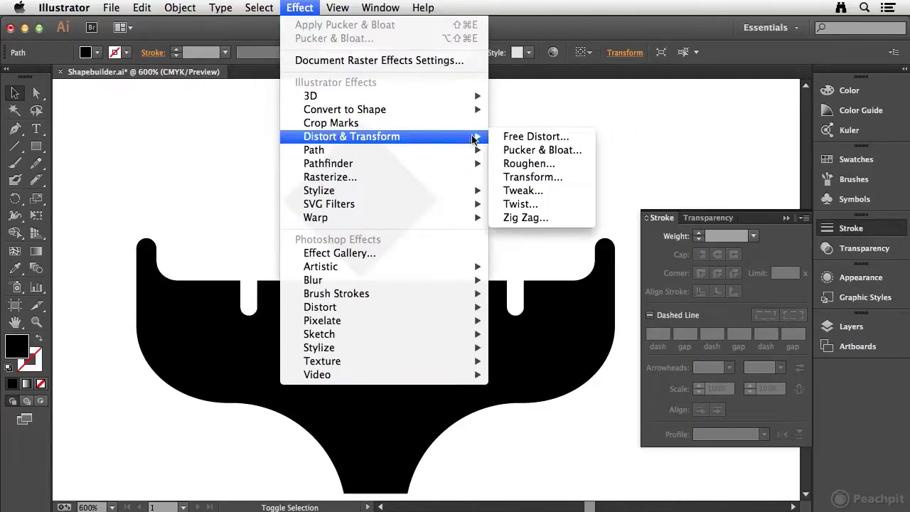
left_click(558, 150)
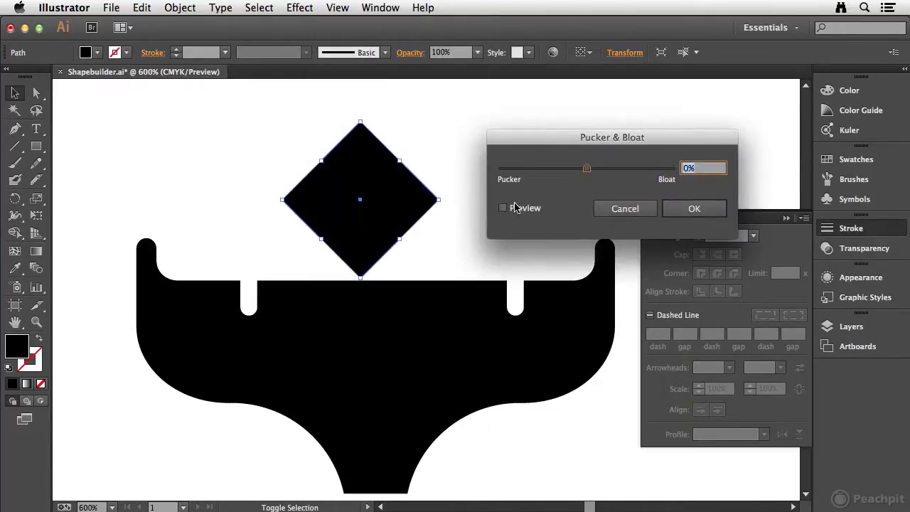
left_click(534, 210)
left_click_drag(586, 169, 576, 173)
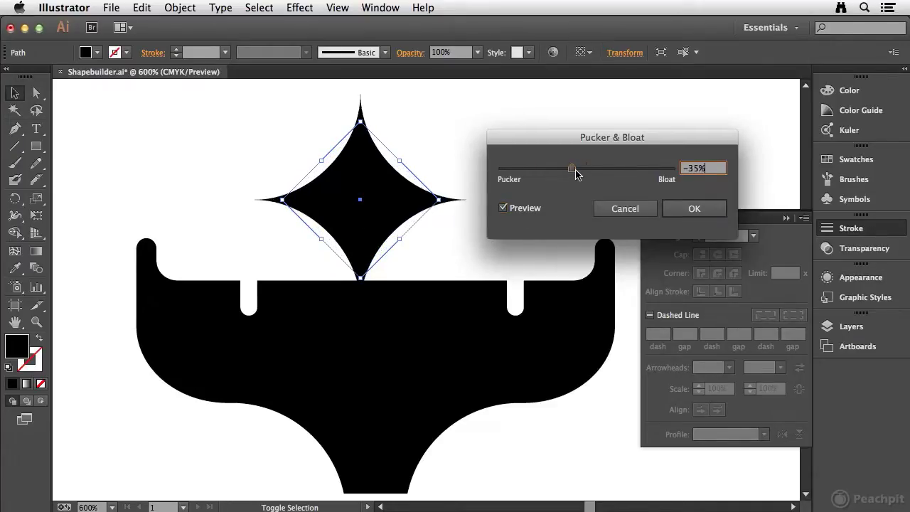
left_click(695, 212)
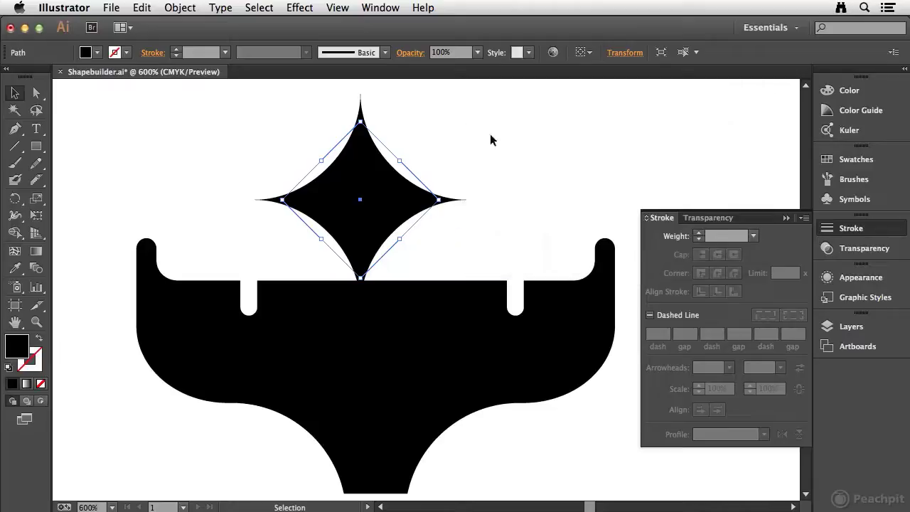
Scale the star down to about half its size and centre it on the tail's upper edge.
left_click_drag(360, 120, 356, 195)
left_click_drag(369, 243, 406, 280)
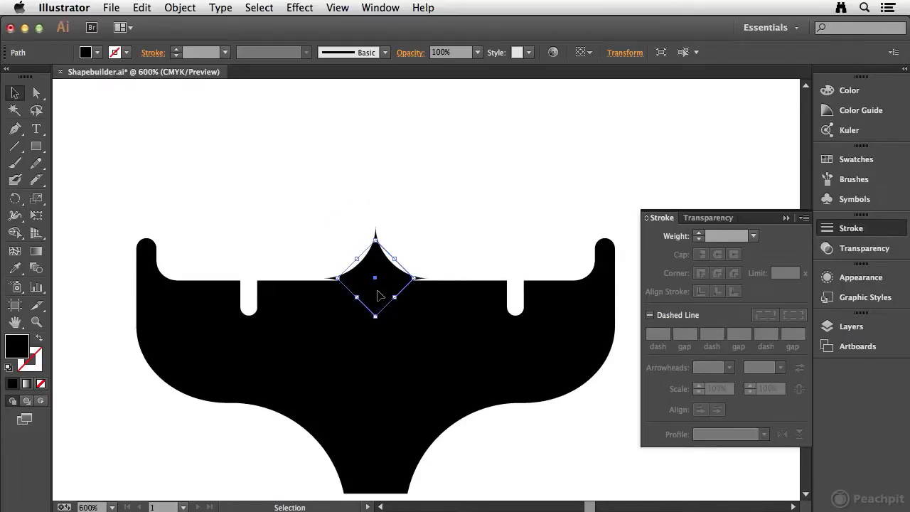
left_click_drag(379, 269, 374, 277)
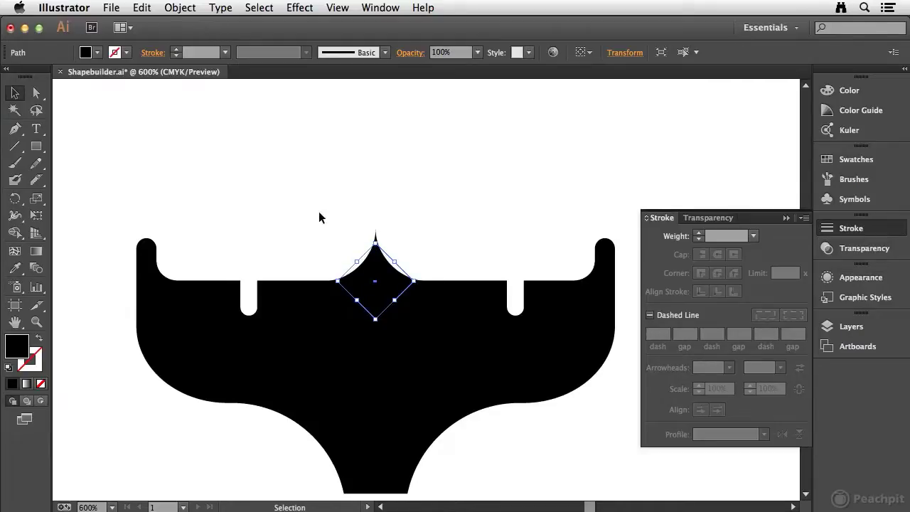
left_click(445, 341)
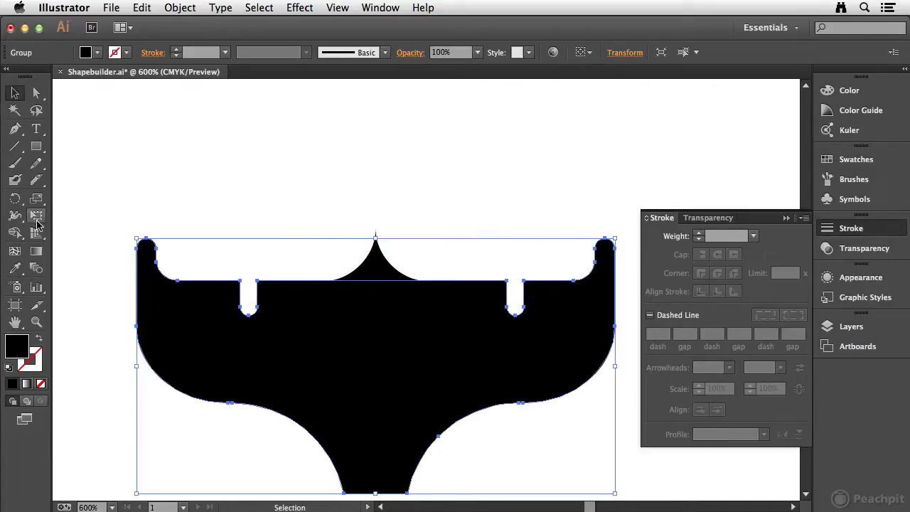
left_click(10, 232)
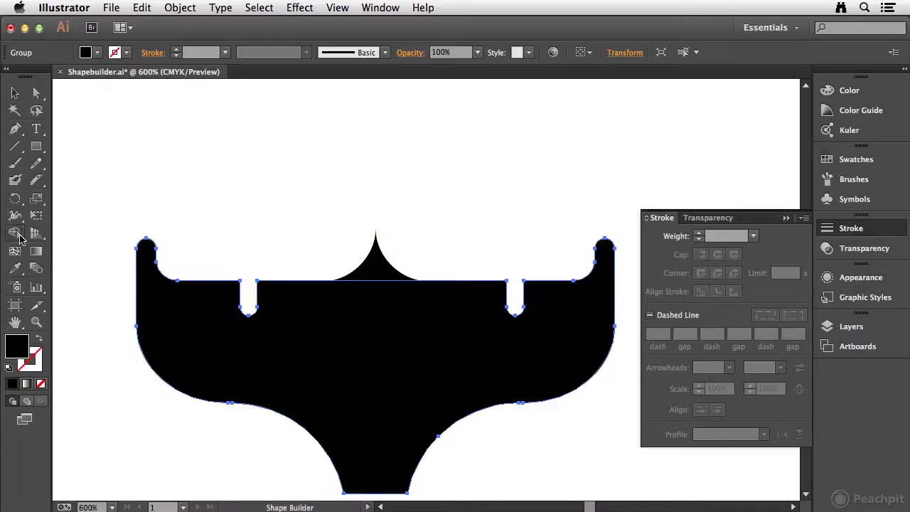
left_click(15, 93)
left_click(384, 236)
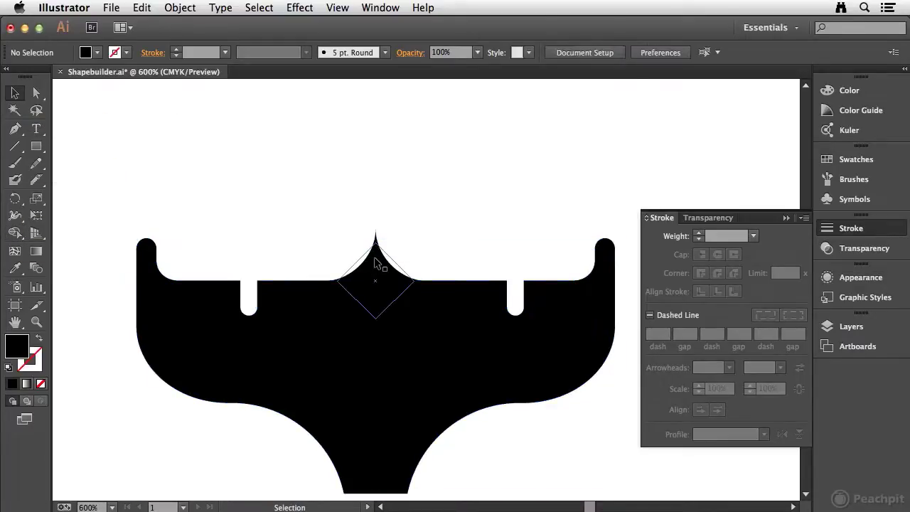
Select the puckered star and expand its appearance into an editable path.
left_click(374, 257)
left_click(180, 7)
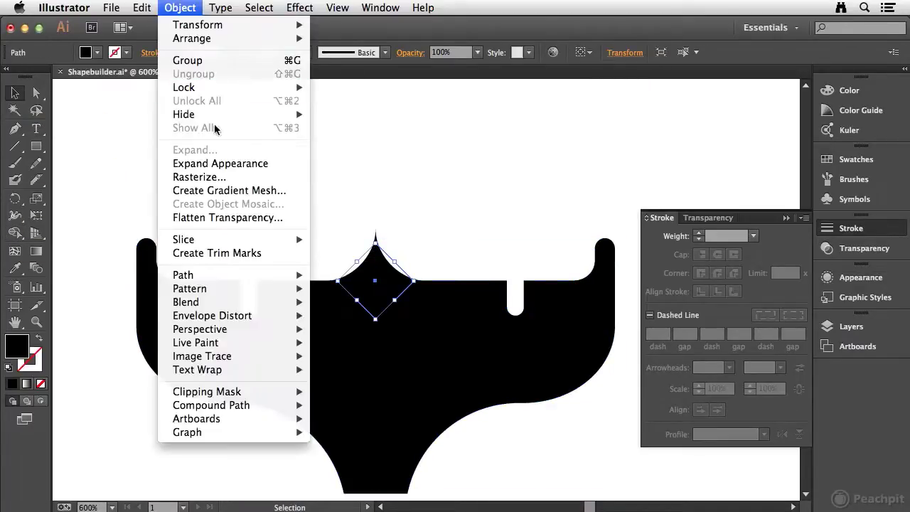
left_click(203, 161)
left_click(250, 161)
Try to subtract the star from the tail's upper edge with the Shape Builder, inspect the notch's corner, and undo the cut.
left_click_drag(276, 193, 425, 329)
left_click(14, 232)
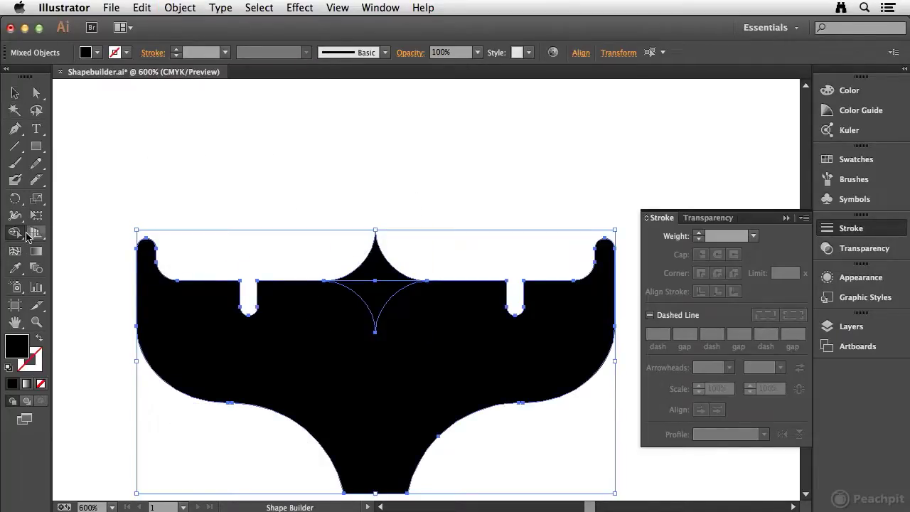
left_click_drag(370, 269, 374, 321)
left_click(15, 93)
left_click(228, 144)
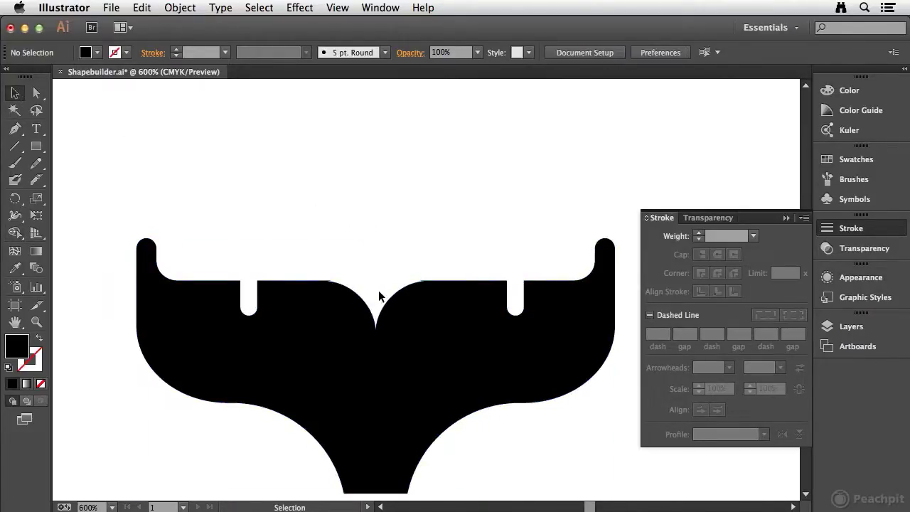
left_click_drag(307, 246, 496, 348)
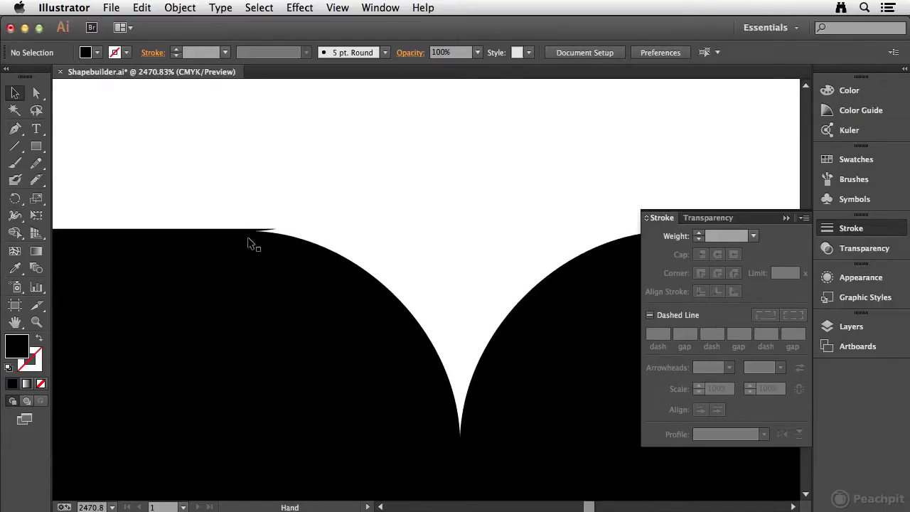
key("super+z")
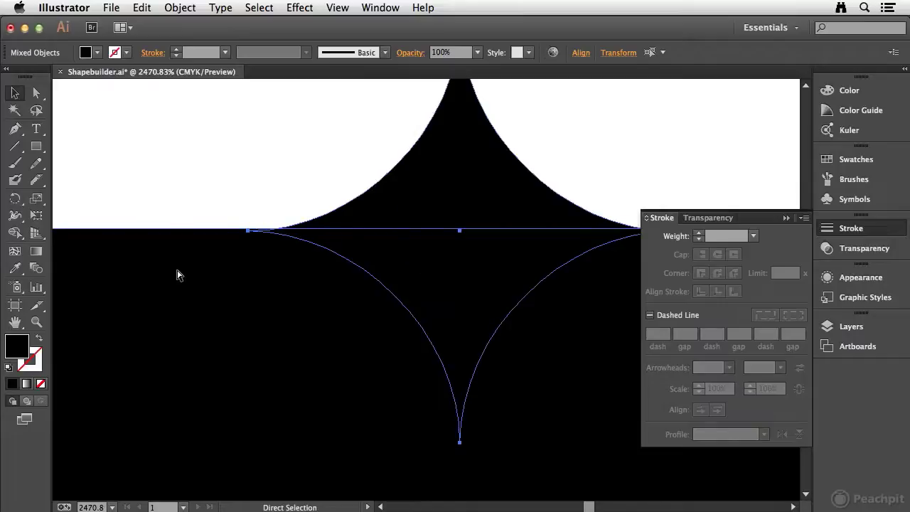
Raise the star slightly so its side points sit just above the tail's edge, and subtract it from the tail with the Shape Builder.
left_click(322, 177)
mouse_move(469, 196)
left_mouse_down()
mouse_move(462, 199)
mouse_move(474, 197)
left_mouse_up()
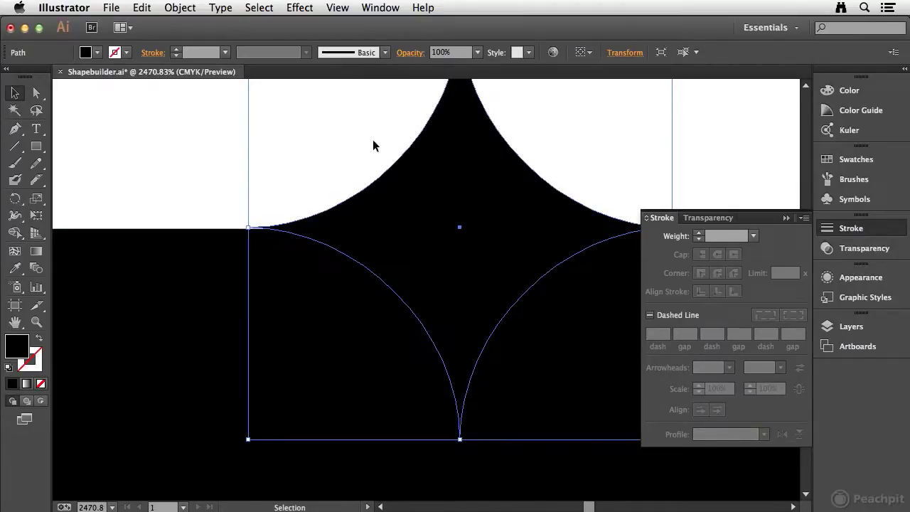
left_click_drag(168, 188, 348, 274)
left_click(15, 198)
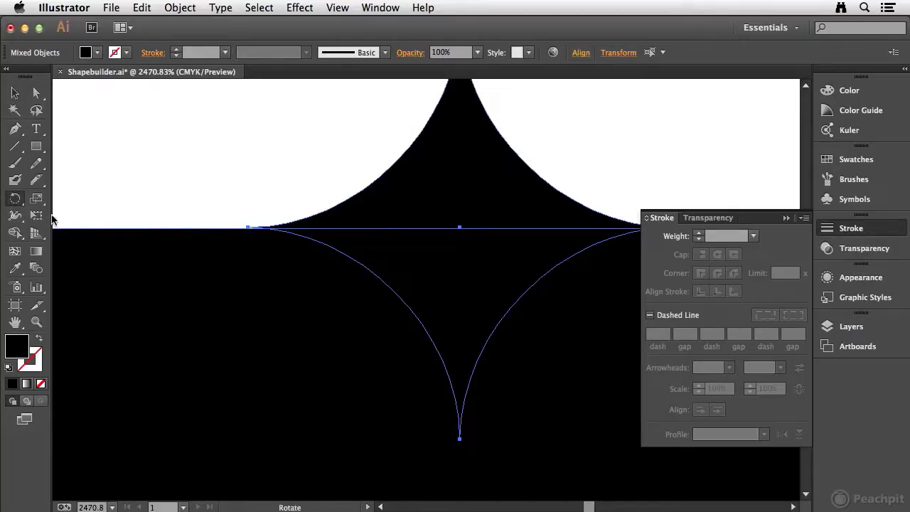
left_click(15, 232)
mouse_move(481, 197)
left_mouse_down()
mouse_move(446, 252)
mouse_move(453, 289)
left_mouse_up()
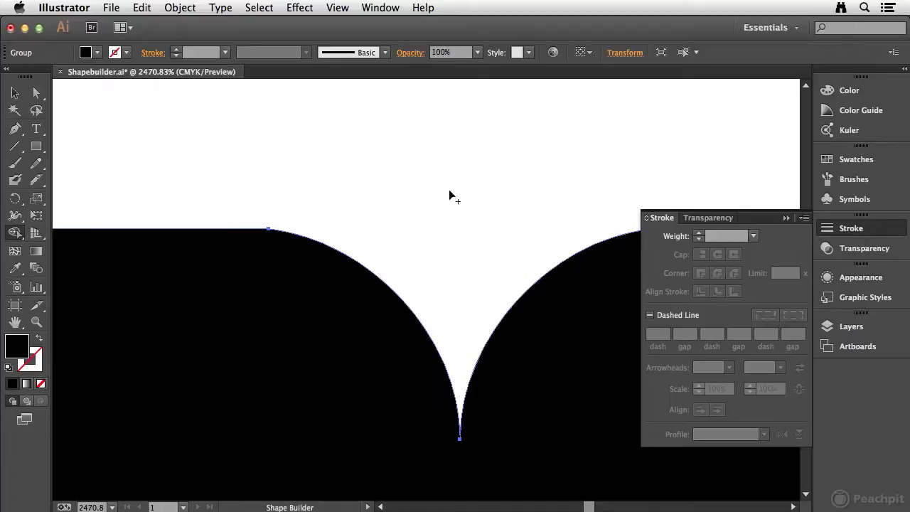
left_click(357, 172, "super")
Fill the finished black whale tail with the dark teal swatch to match the original tail.
key("super+minus")
key("super+minus")
key("super+minus")
key("super+minus")
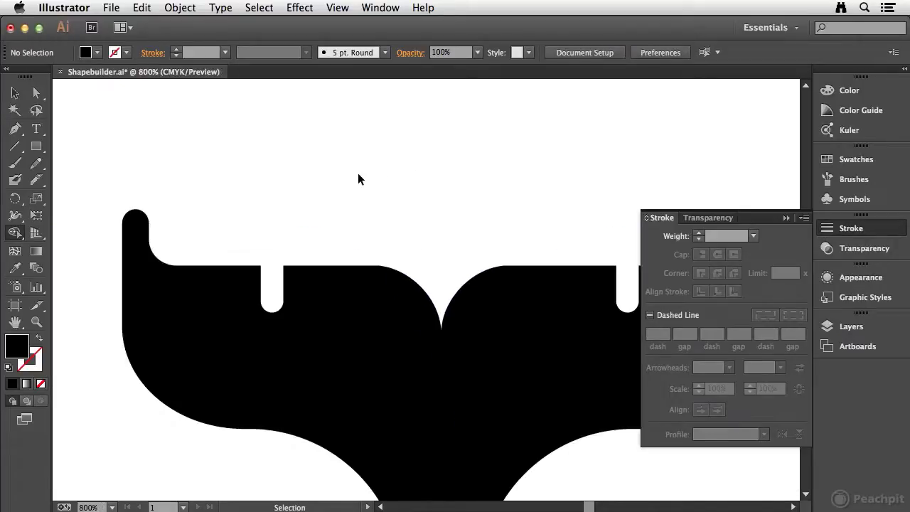
key("super+minus")
key("super+minus")
key("super+minus")
key("super+minus")
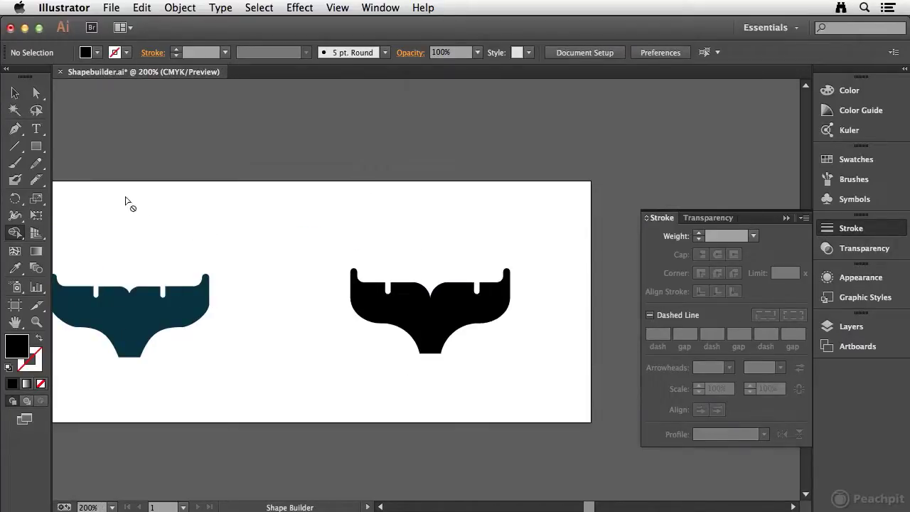
left_click_drag(305, 238, 387, 327)
left_click(862, 159)
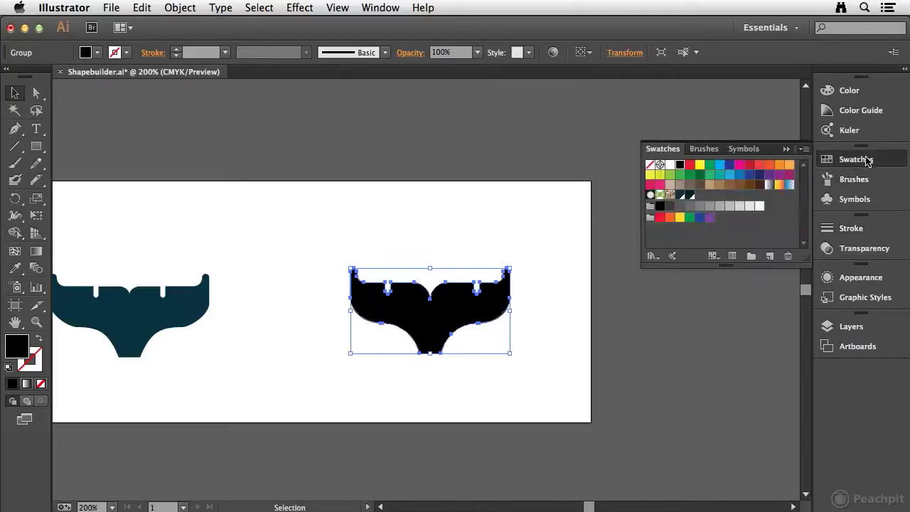
left_click(679, 195)
left_click(545, 208)
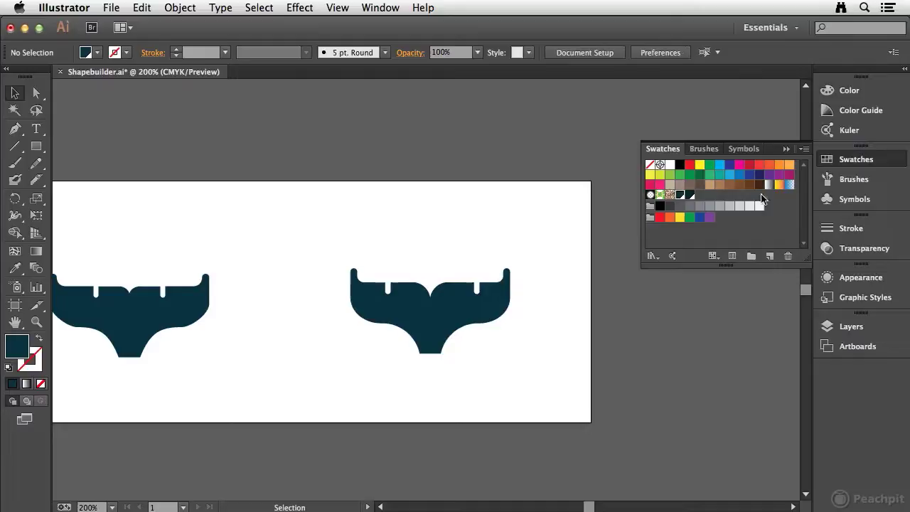
left_click(825, 160)
Move the new whale tail slightly closer to the original tail and deselect it.
left_click_drag(484, 217, 539, 191)
left_click_drag(516, 285, 495, 299)
left_click(637, 244)
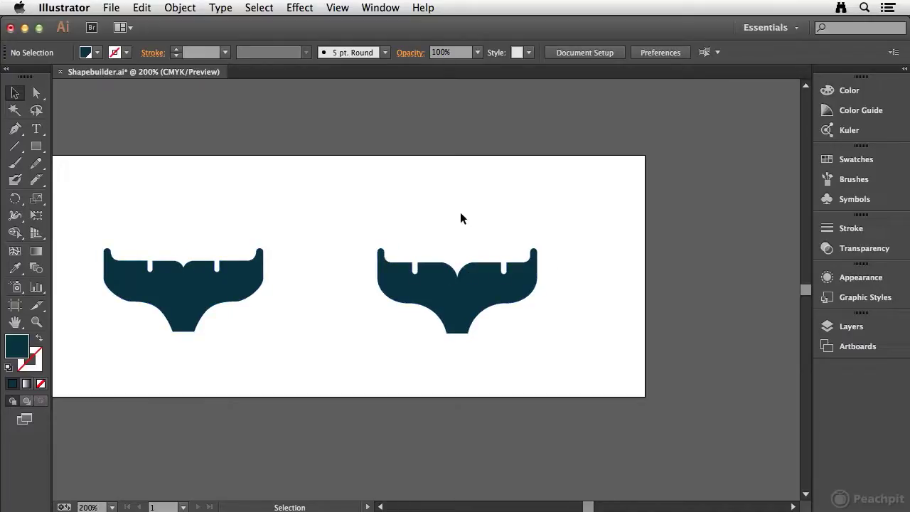
key("super+0")
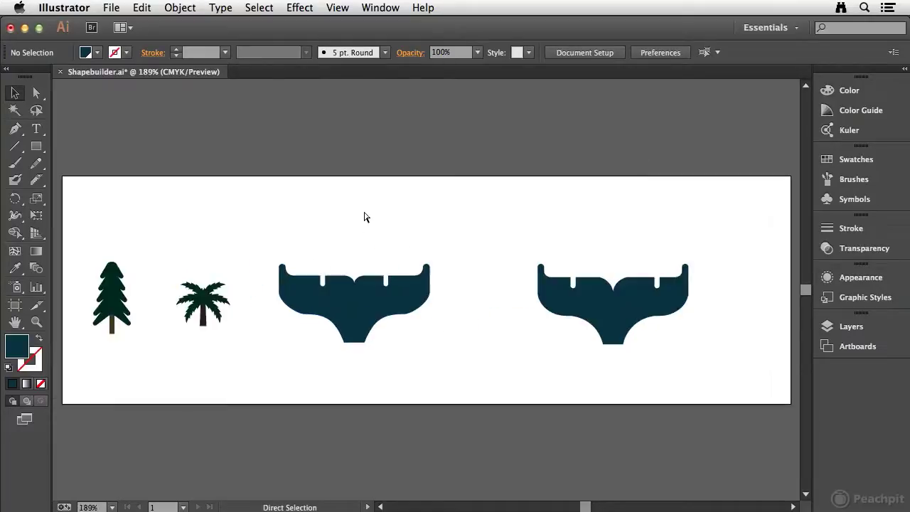